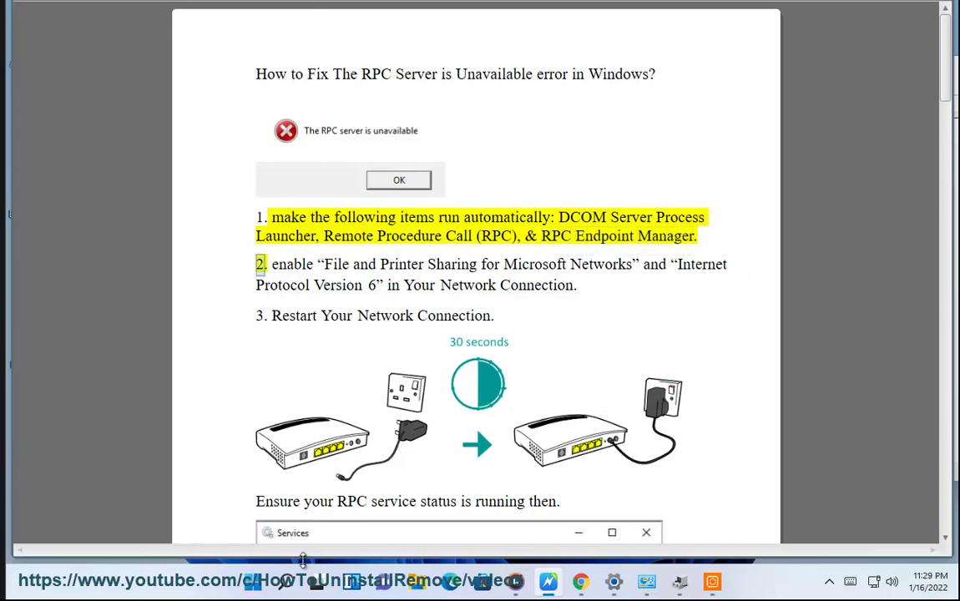
# Step: Launch the Services console from Windows search and reposition its window
pyautogui.click(283, 582)
pyautogui.write('SERvices')
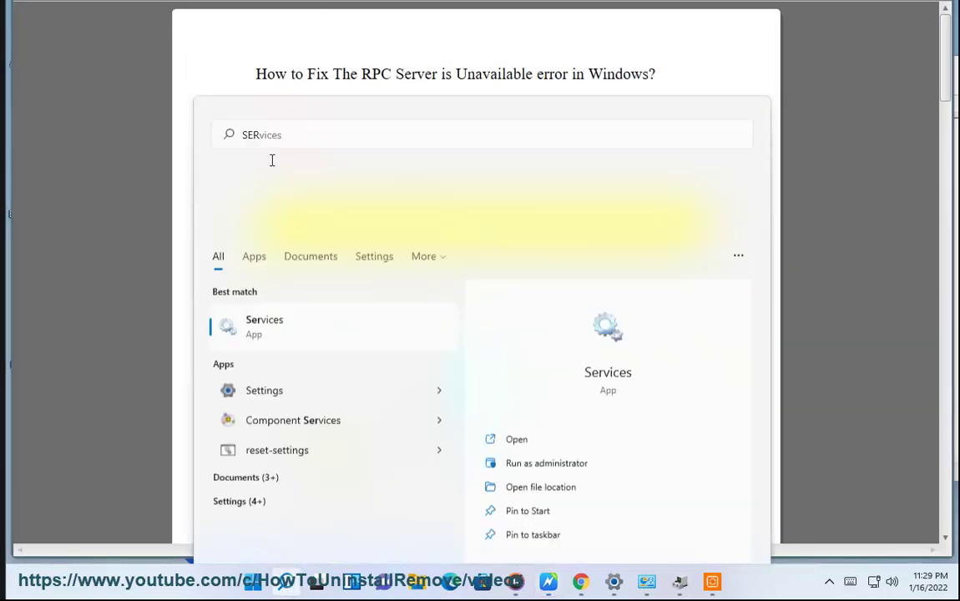
pyautogui.click(266, 170)
pyautogui.moveTo(589, 132); pyautogui.dragTo(532, 280)
# Step: Check DCOM Server Process Launcher's startup type in its Properties dialog
pyautogui.click(551, 392)
pyautogui.press('d')
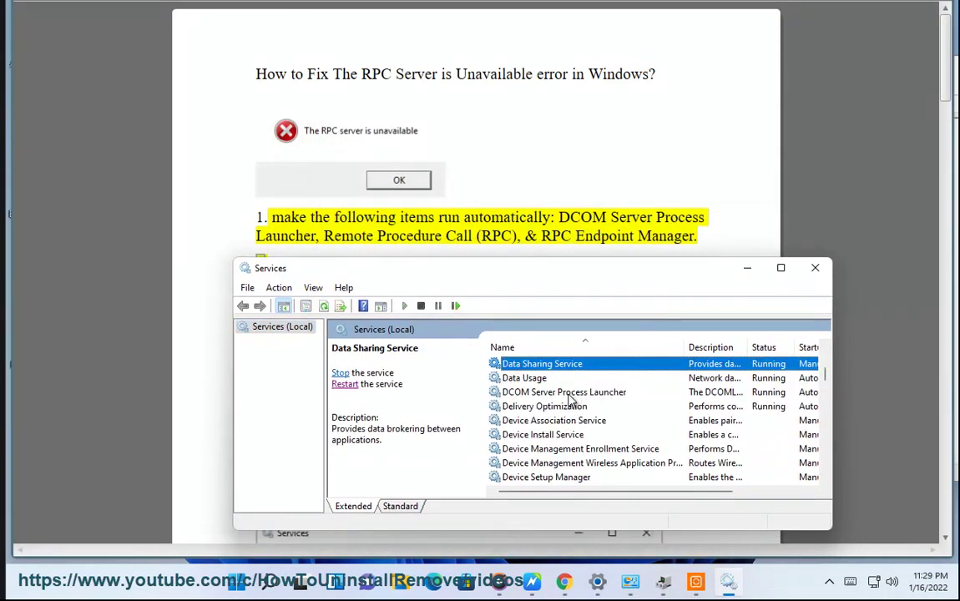
pyautogui.click(544, 394)
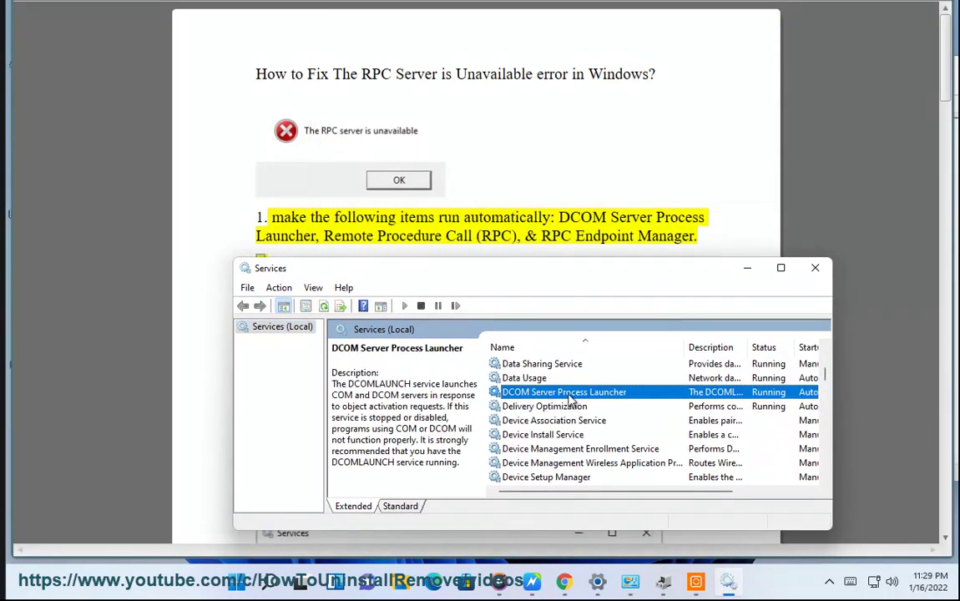
pyautogui.rightClick(774, 394)
pyautogui.click(797, 357)
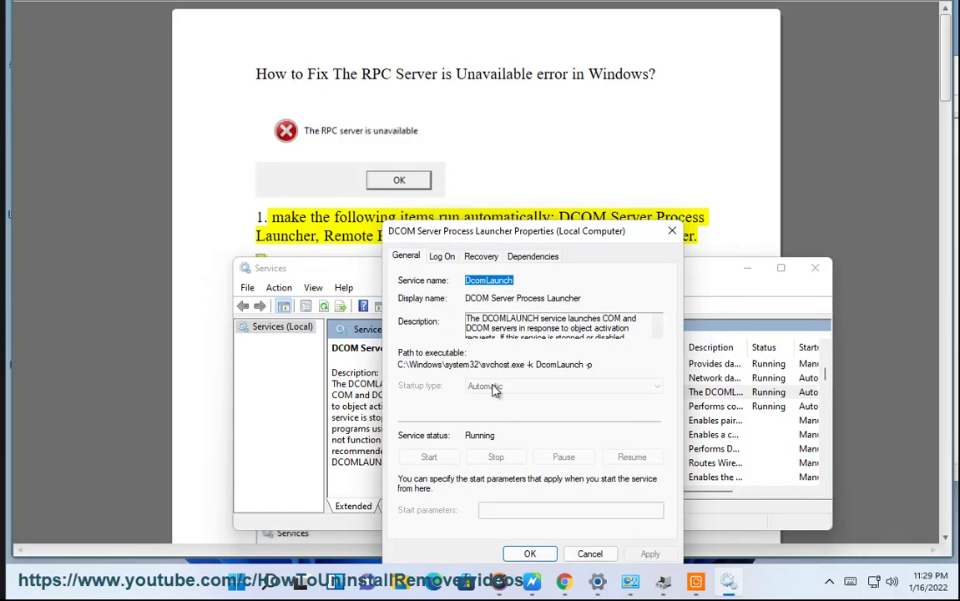
pyautogui.click(529, 554)
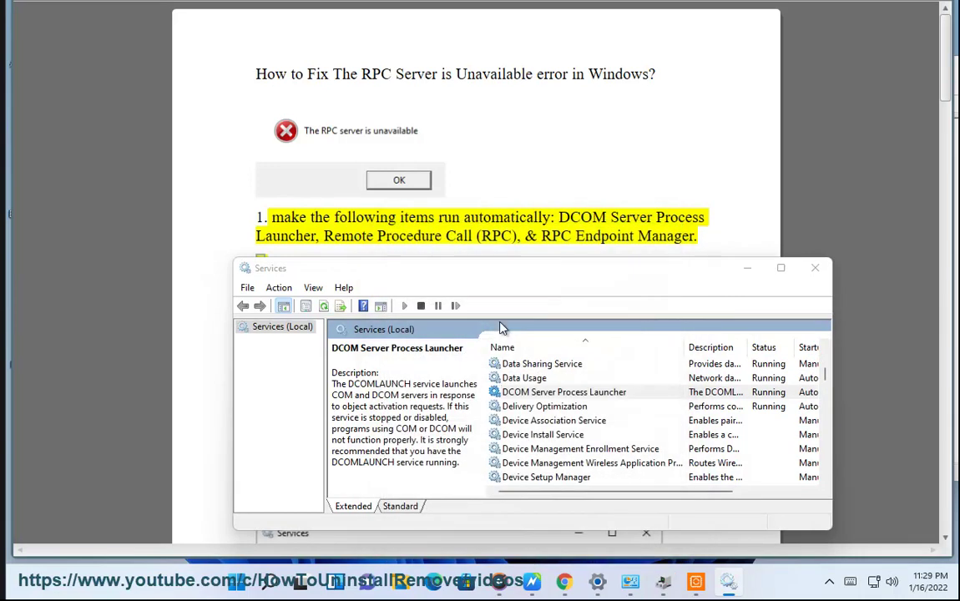
# Step: Confirm Remote Procedure Call (RPC) is Automatic and Running in its Properties dialog
pyautogui.press('r')
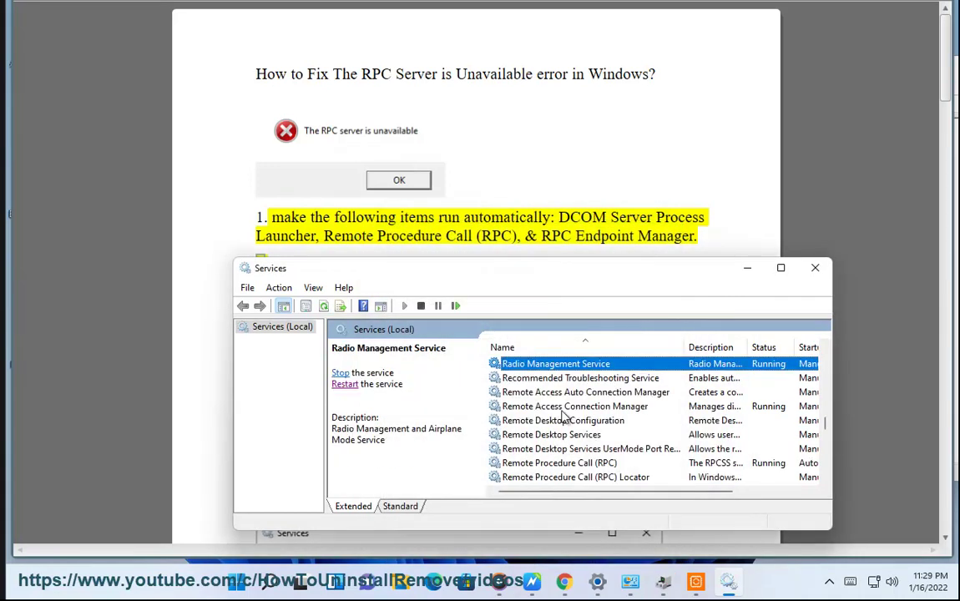
pyautogui.click(559, 464)
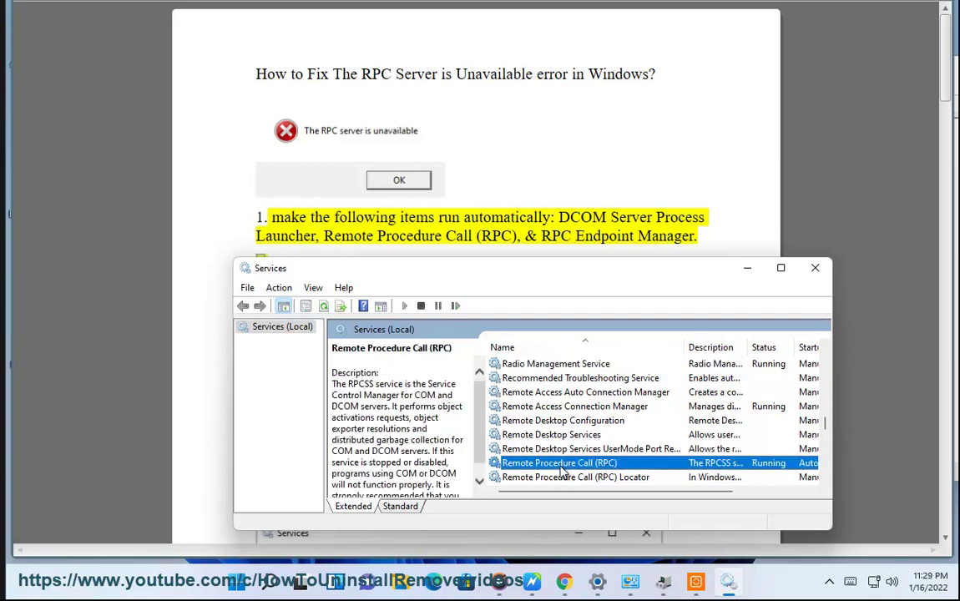
pyautogui.doubleClick(667, 462)
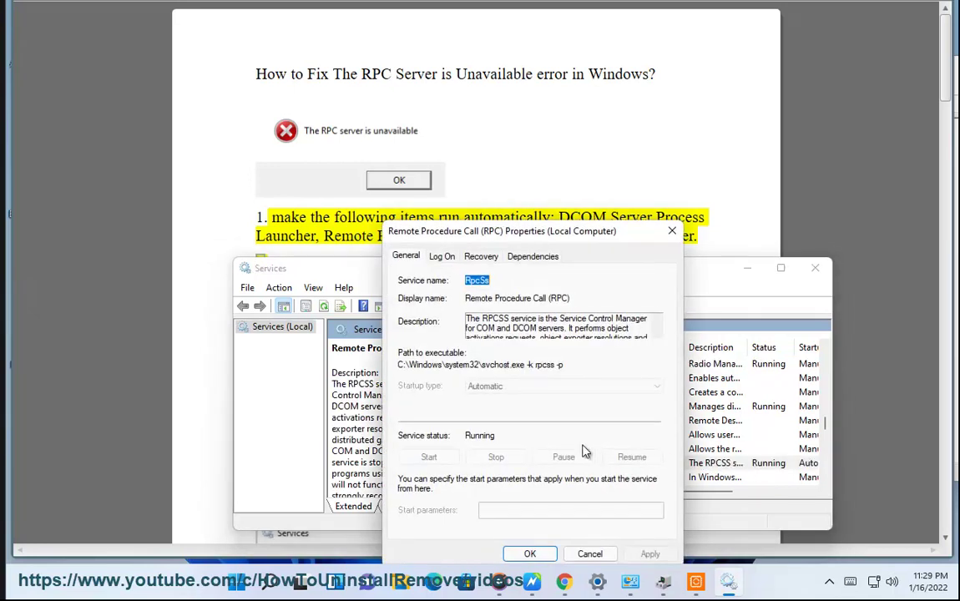
pyautogui.click(529, 553)
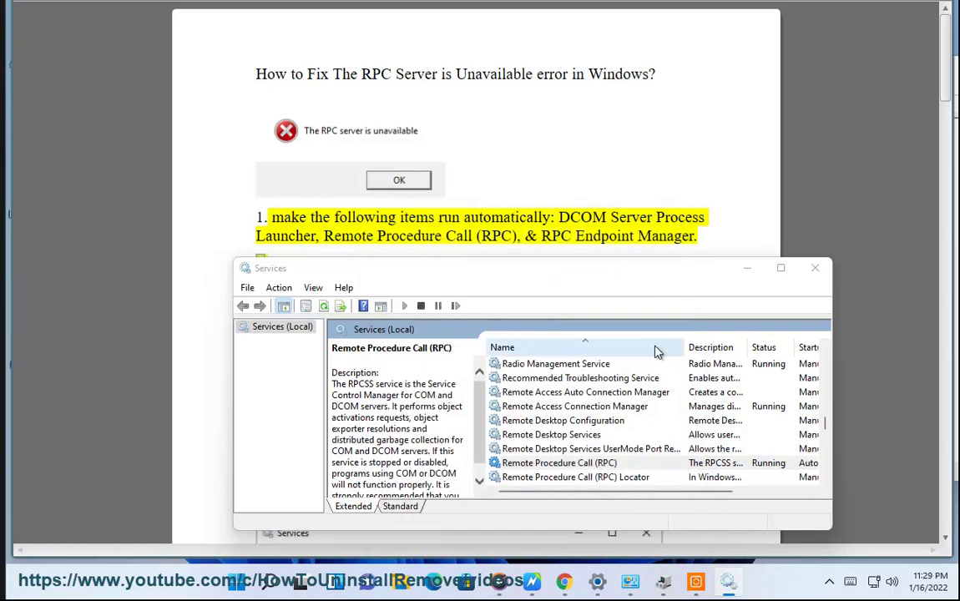
pyautogui.click(610, 478)
# Step: Step through the E and R services to verify RPC Endpoint Mapper is Running/Automatic, then return to the guide
pyautogui.scroll(-1, 617, 477)
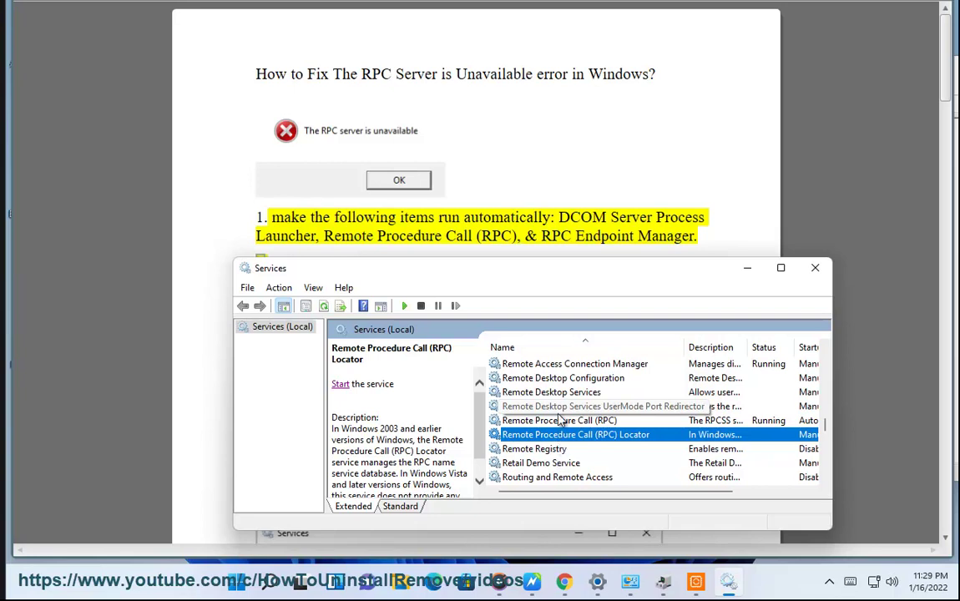
pyautogui.scroll(-1, 694, 357)
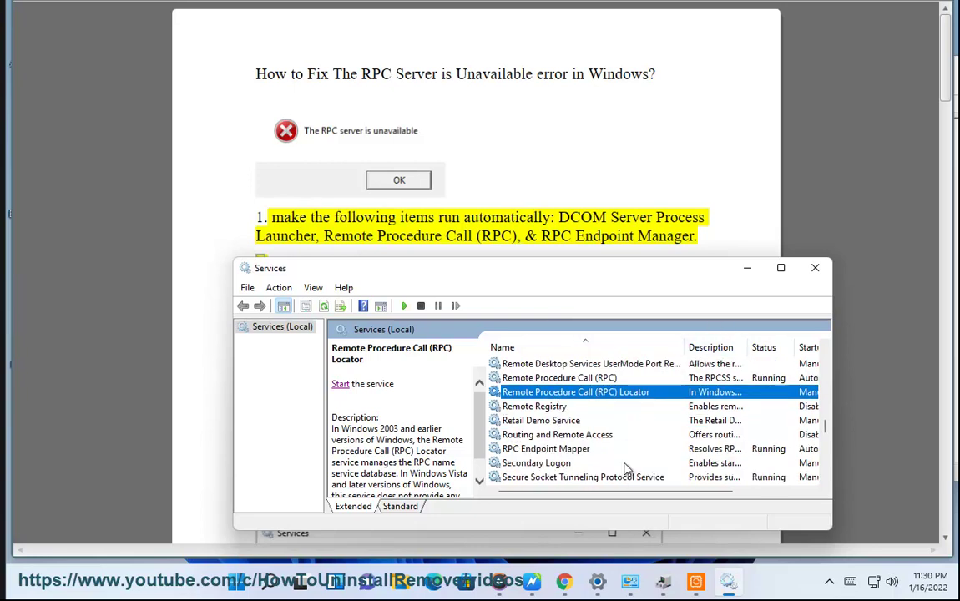
pyautogui.press('e')
pyautogui.press('Down')
pyautogui.press('Down')
pyautogui.press('Down')
pyautogui.press('Down')
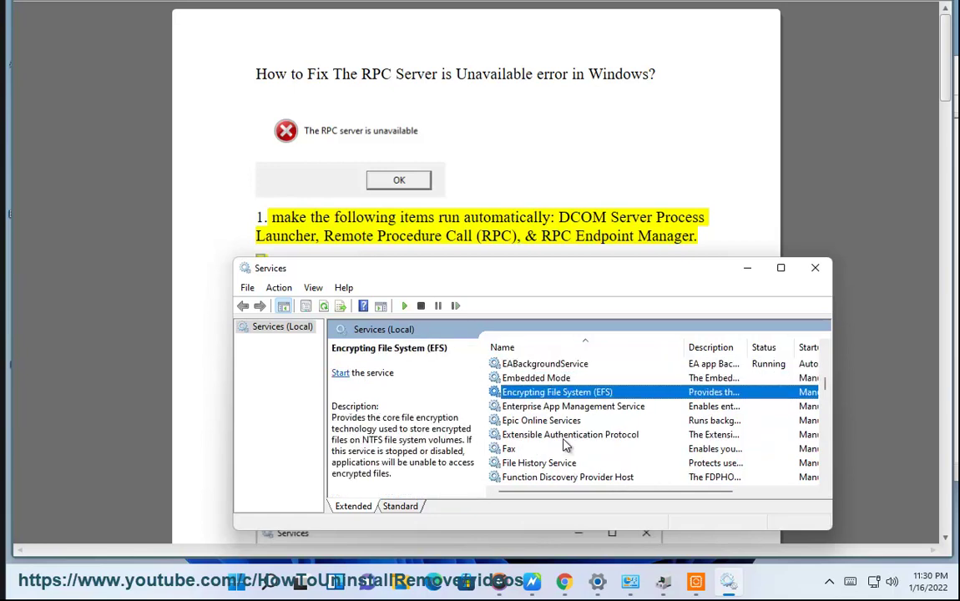
pyautogui.press('e')
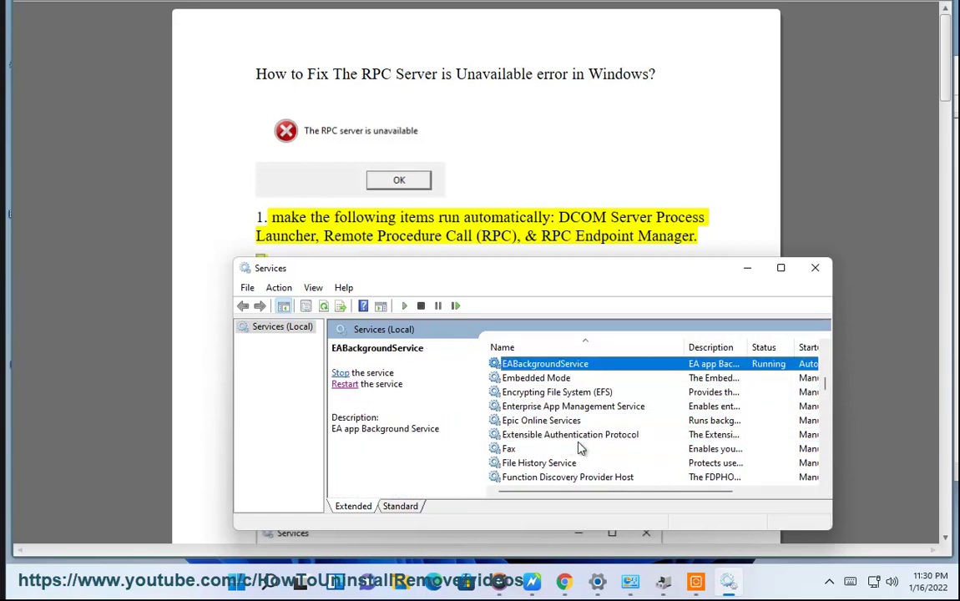
pyautogui.press('Down')
pyautogui.press('r')
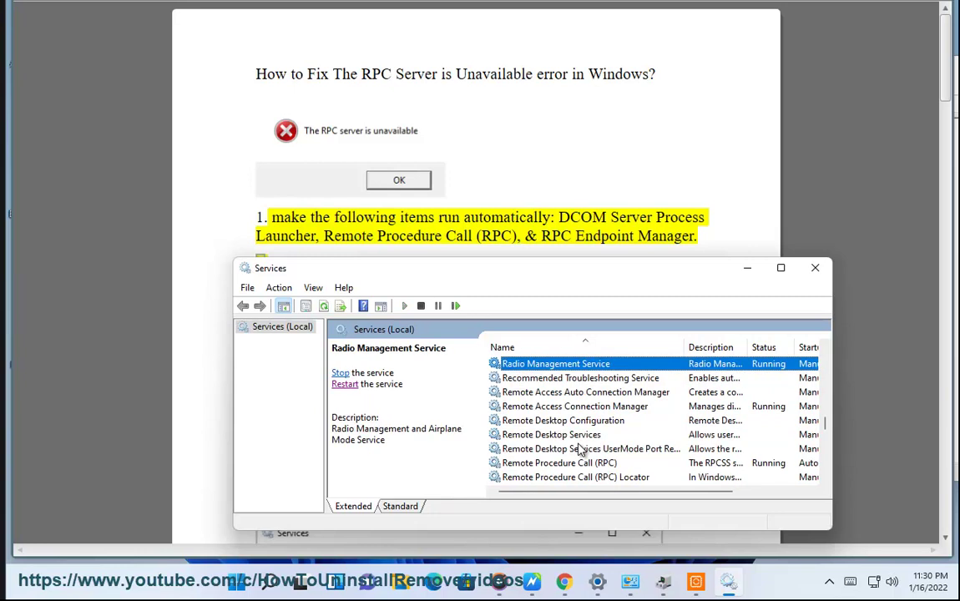
pyautogui.press('Down')
pyautogui.press('Down')
pyautogui.press('Down')
pyautogui.press('Down')
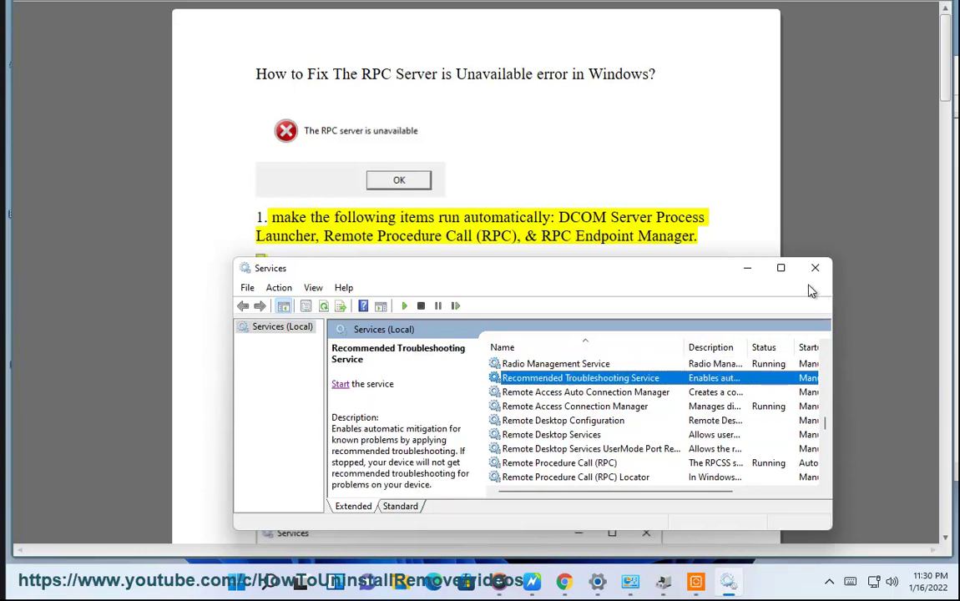
pyautogui.press('Down')
pyautogui.press('Down')
pyautogui.press('Down')
pyautogui.press('Down')
pyautogui.press('r')
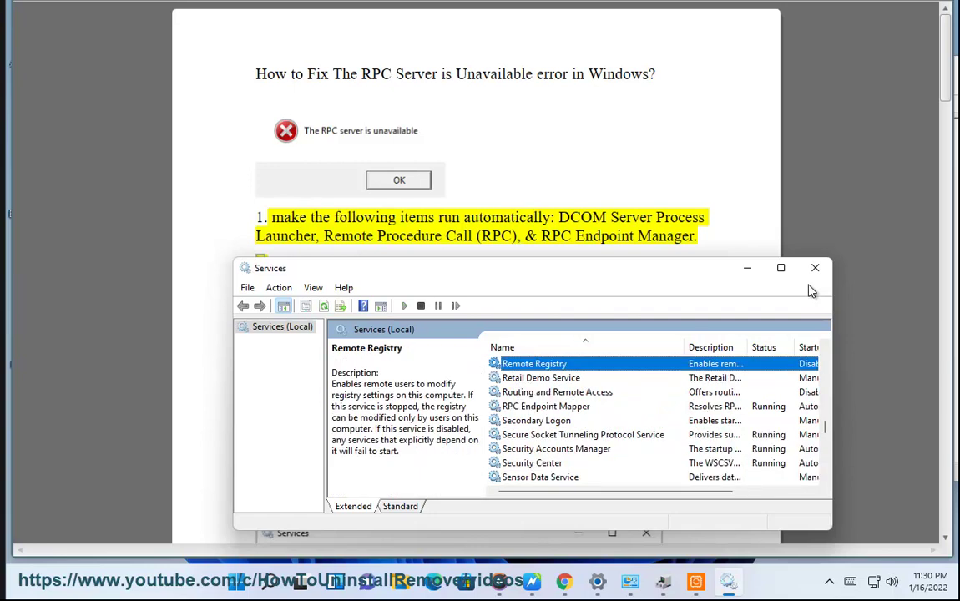
pyautogui.click(551, 235)
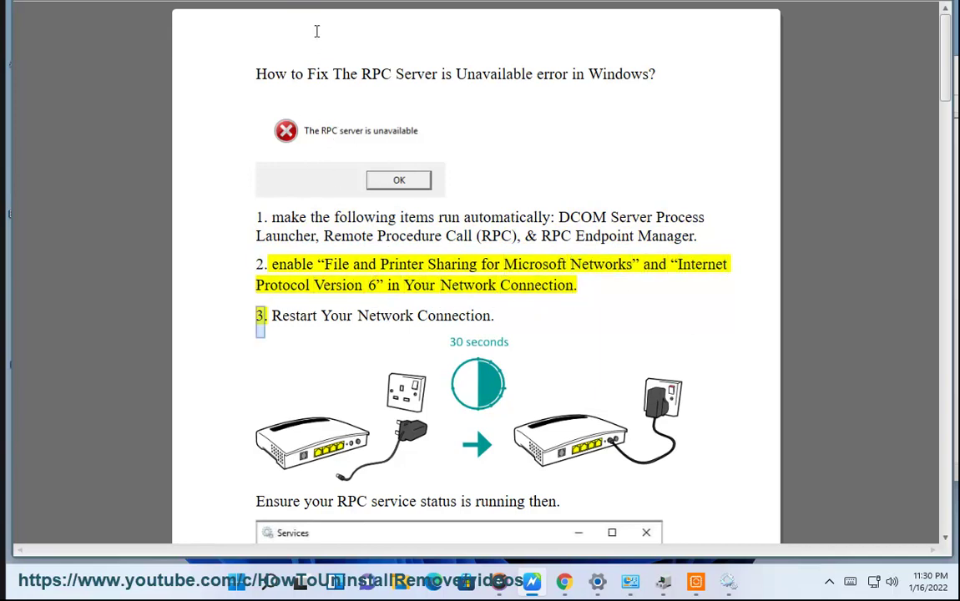
# Step: Reach Ethernet0's Status window through Control Panel's network status and tasks
pyautogui.press('super')
pyautogui.click(589, 184)
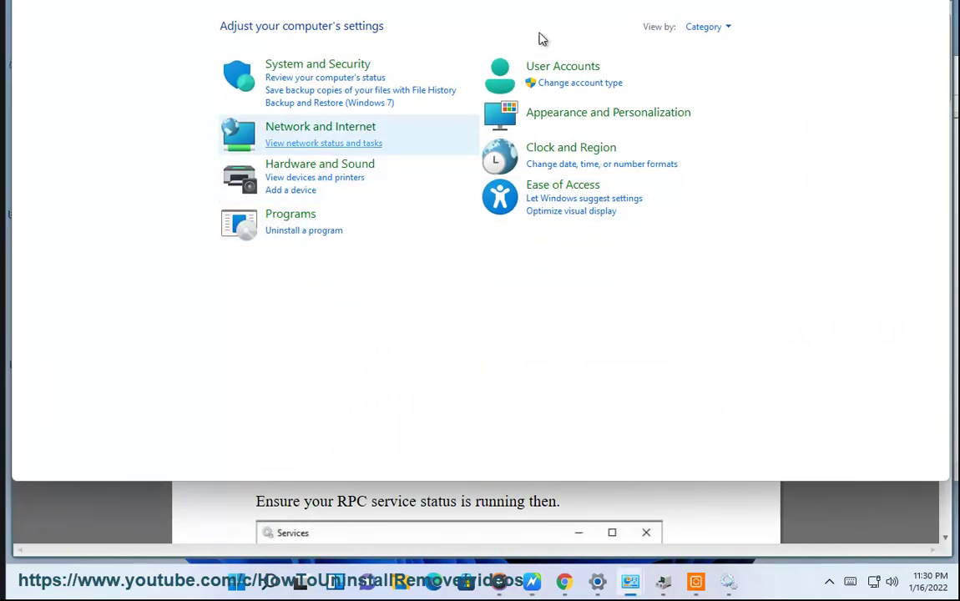
pyautogui.click(359, 143)
pyautogui.click(589, 209)
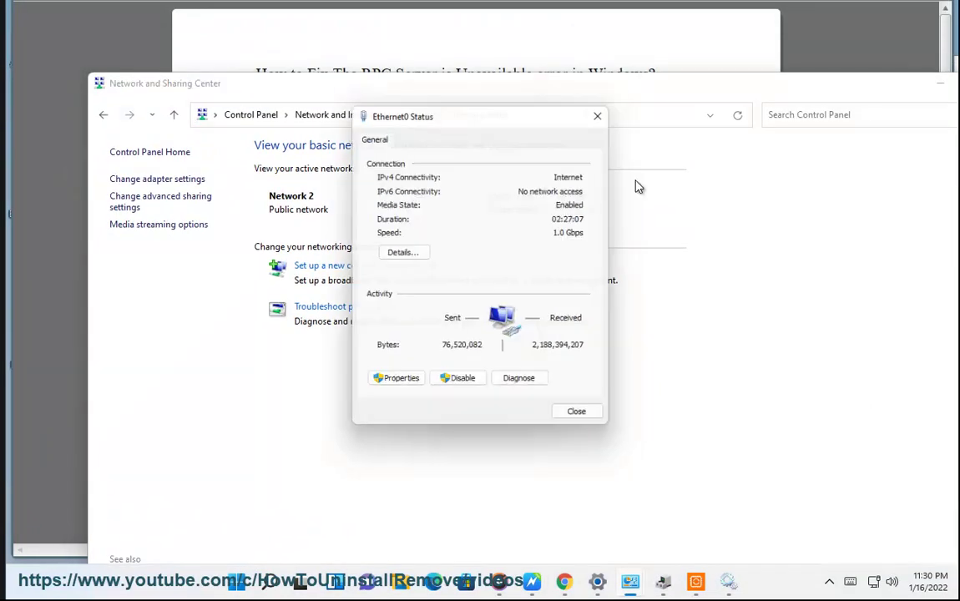
pyautogui.click(898, 86)
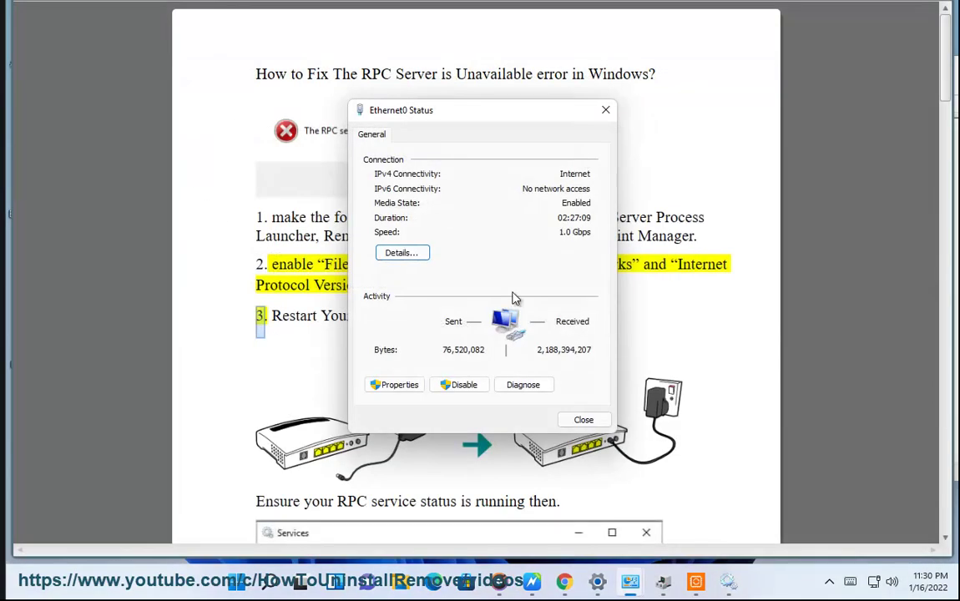
# Step: Open Ethernet0 Properties, reposition it, and close it unchanged
pyautogui.click(399, 384)
pyautogui.moveTo(467, 127); pyautogui.dragTo(718, 123)
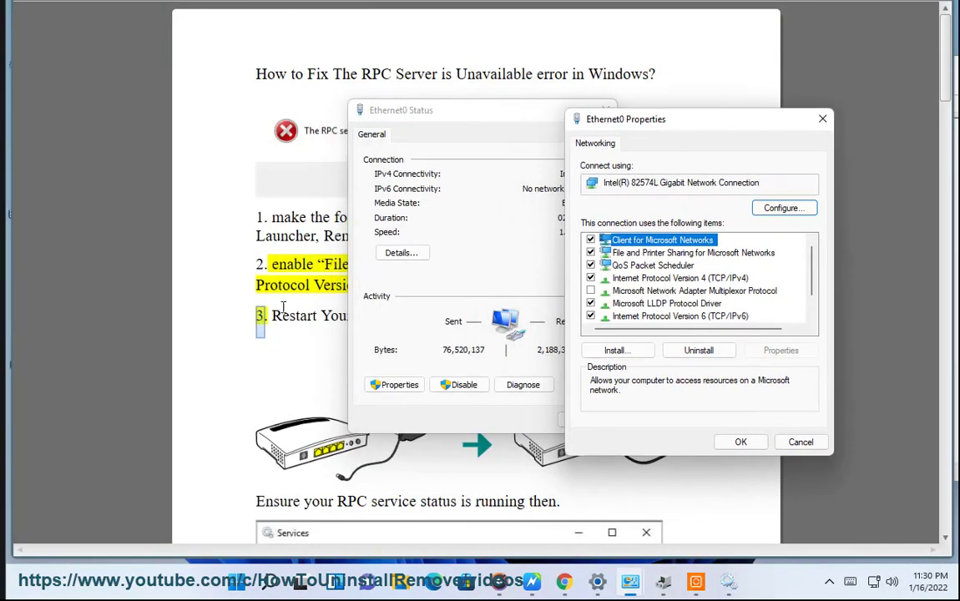
pyautogui.moveTo(662, 127); pyautogui.dragTo(731, 195)
pyautogui.click(869, 510)
# Step: Verify File and Printer Sharing and TCP/IPv6 are ticked for Ethernet0, then close both dialogs
pyautogui.moveTo(501, 111); pyautogui.dragTo(819, 28)
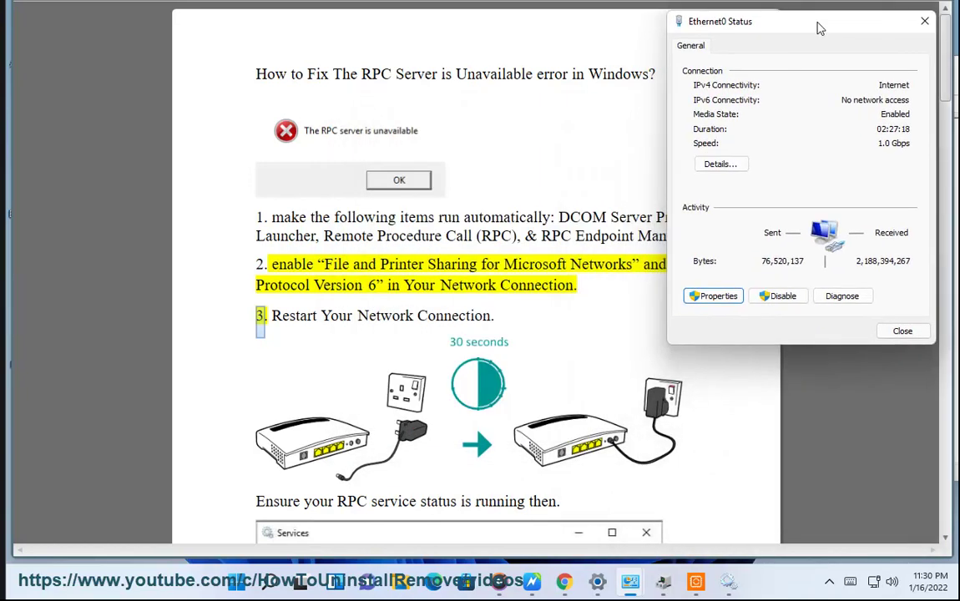
pyautogui.click(712, 296)
pyautogui.click(754, 169)
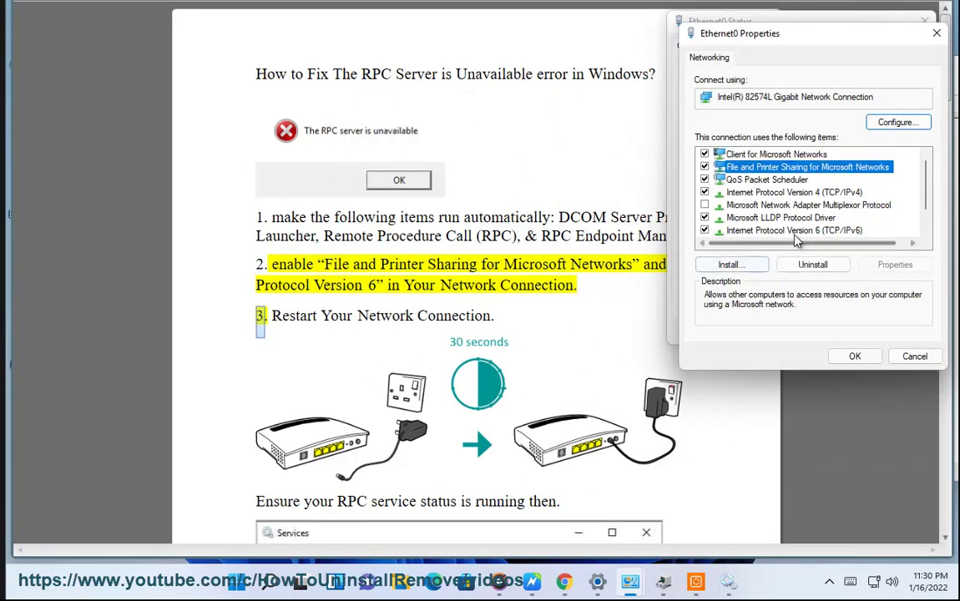
pyautogui.click(742, 229)
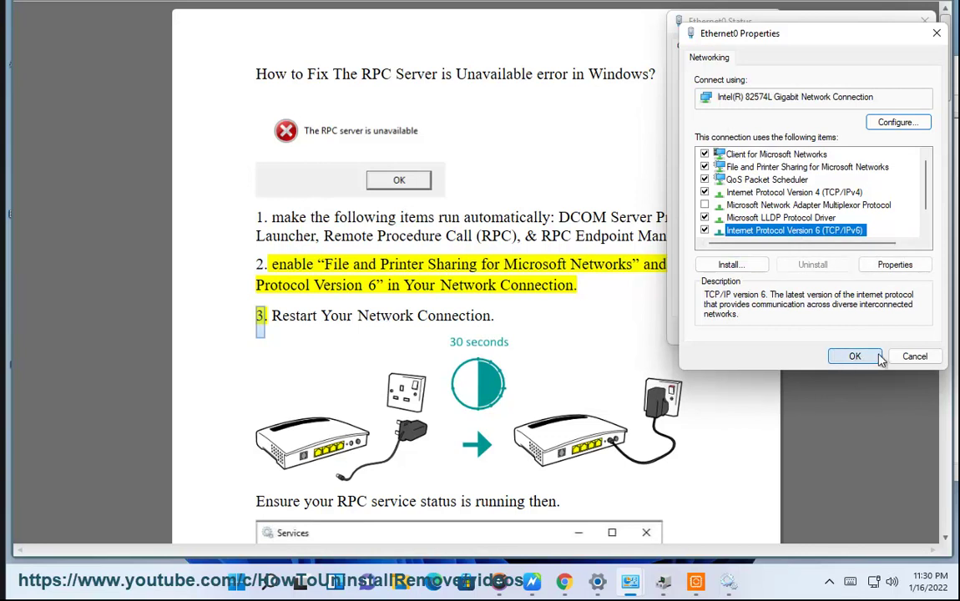
pyautogui.click(915, 356)
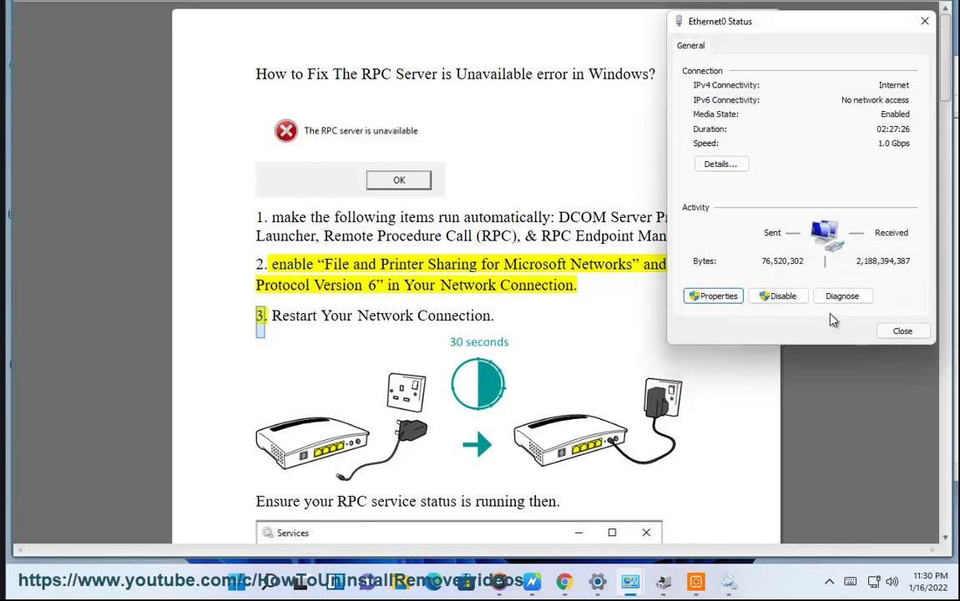
pyautogui.click(902, 332)
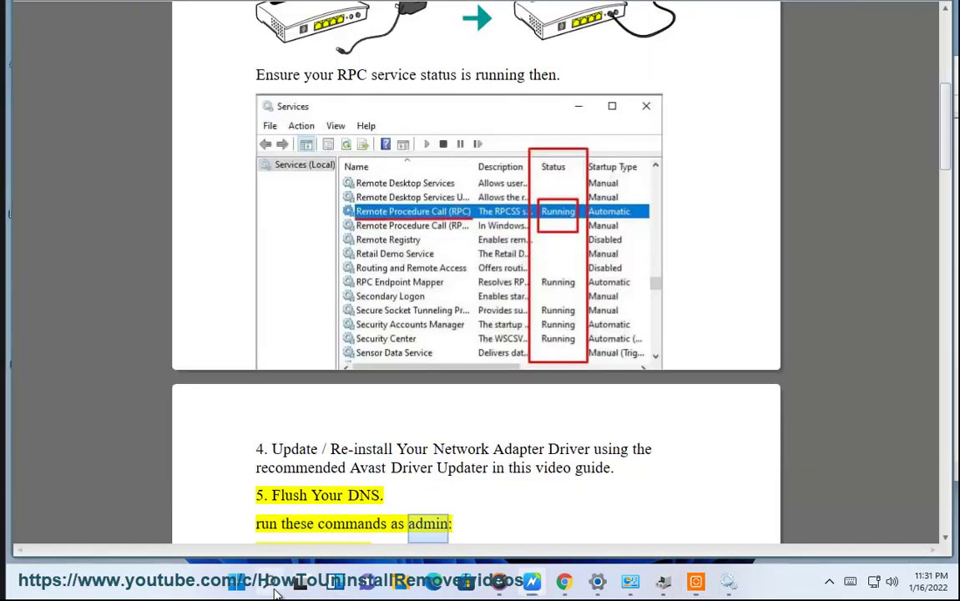
# Step: Bring up Windows search from the taskbar
pyautogui.click(272, 584)
# Step: Run Command Prompt as administrator and approve the elevation prompt
pyautogui.write('c')
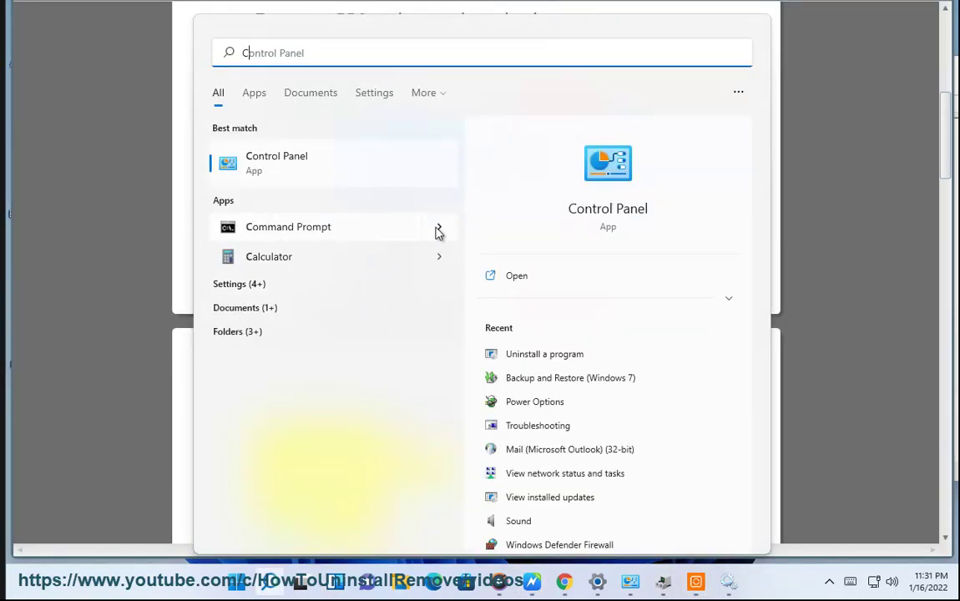
pyautogui.click(437, 227)
pyautogui.click(526, 299)
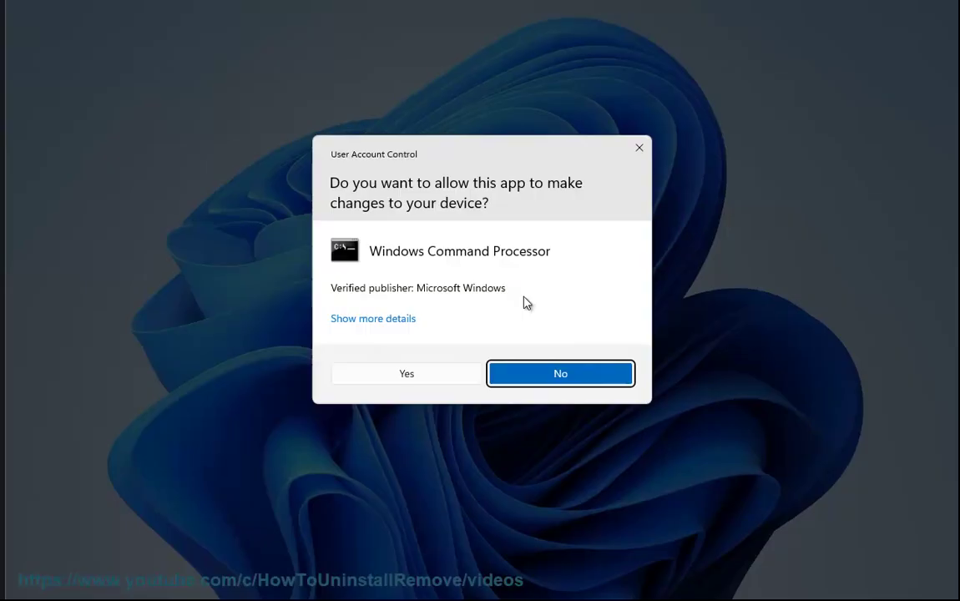
pyautogui.click(417, 378)
# Step: Scroll the guide to its restart note and show the Start power options without restarting
pyautogui.click(402, 401)
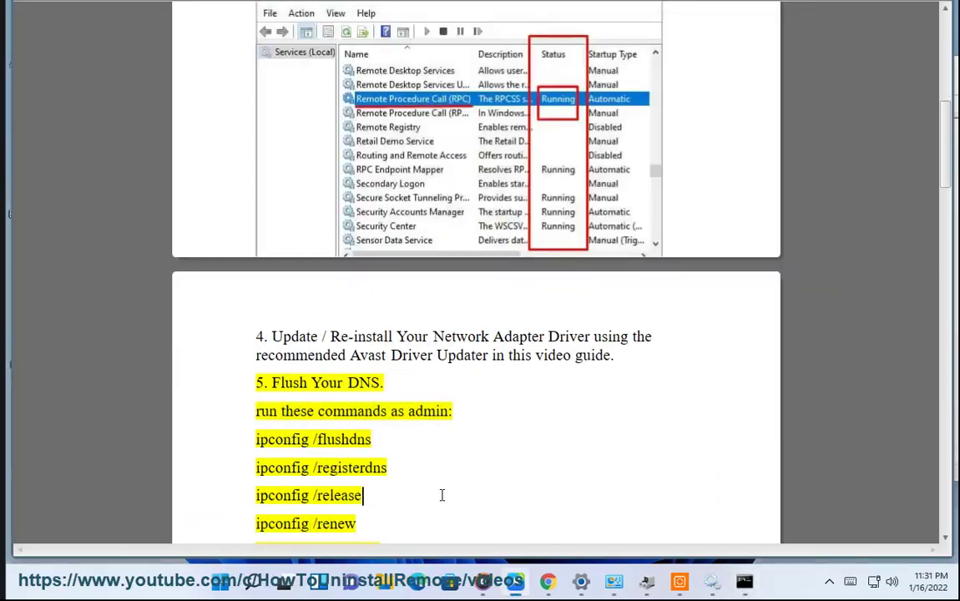
pyautogui.scroll(-1, 442, 495)
pyautogui.scroll(-1, 340, 450)
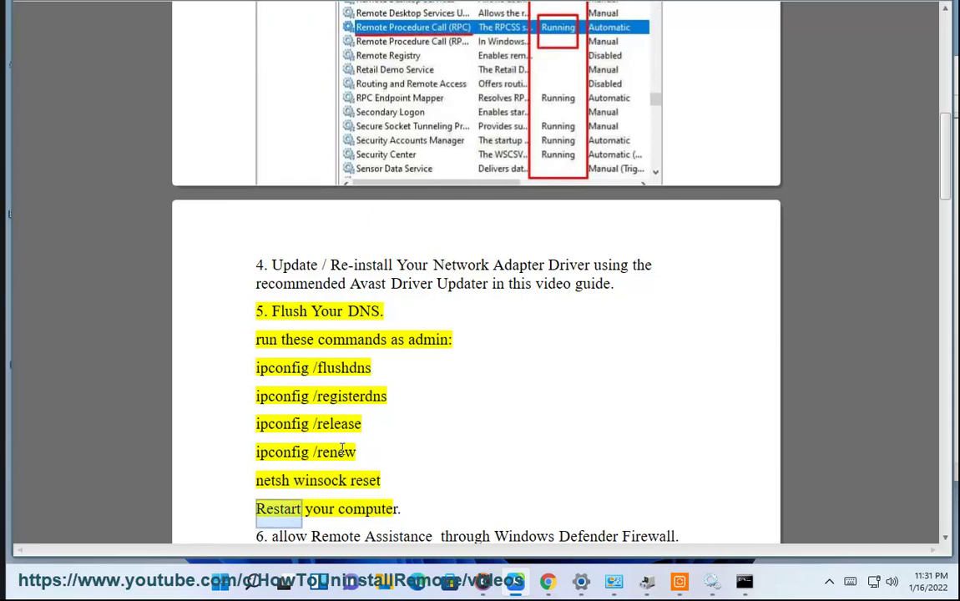
pyautogui.press('super')
pyautogui.click(666, 529)
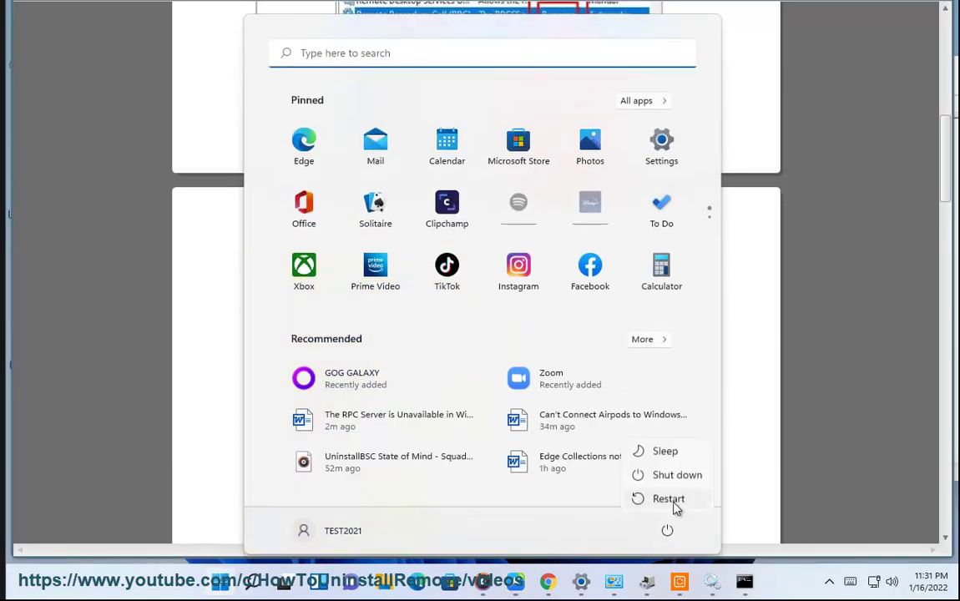
pyautogui.click(667, 498)
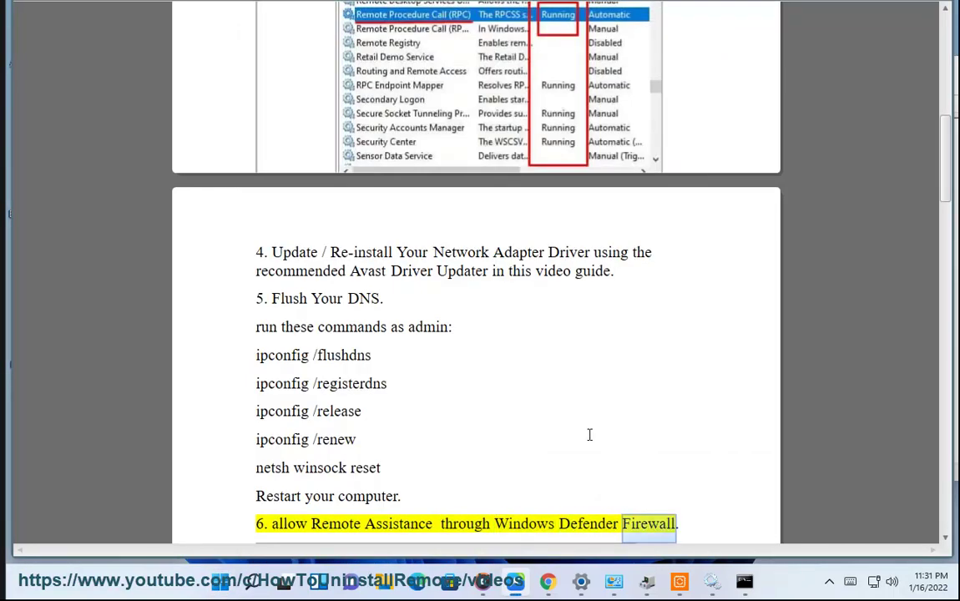
# Step: Read through guide steps 6–7, go back up to step 5, then bring Devices and Printers forward
pyautogui.scroll(-1, 592, 435)
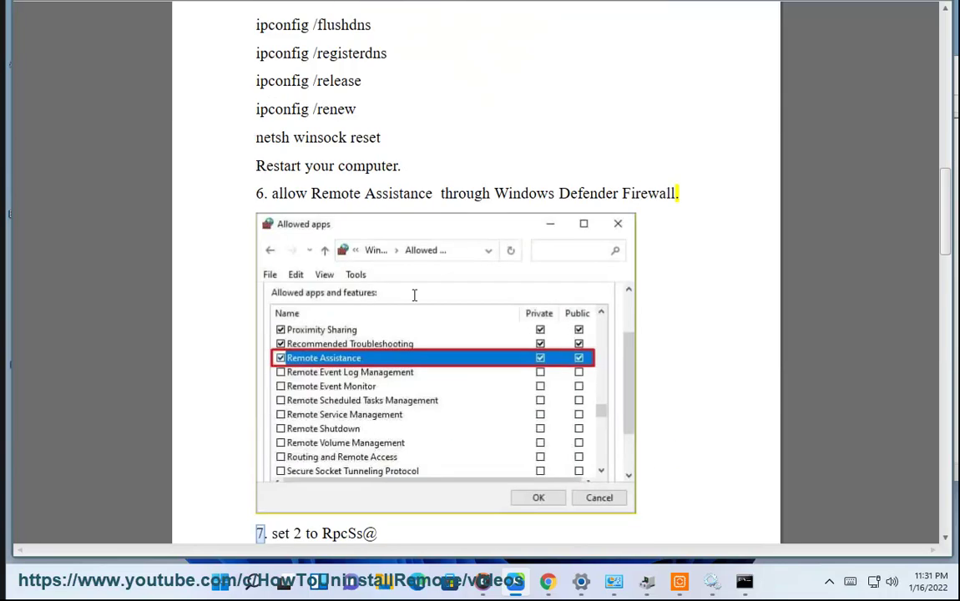
pyautogui.scroll(-1, 388, 447)
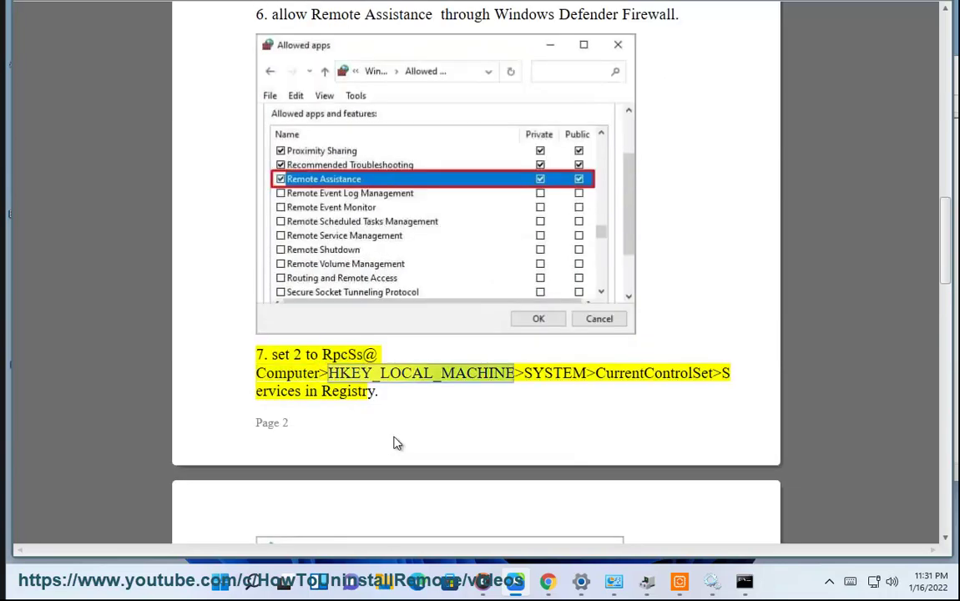
pyautogui.scroll(-3, 388, 444)
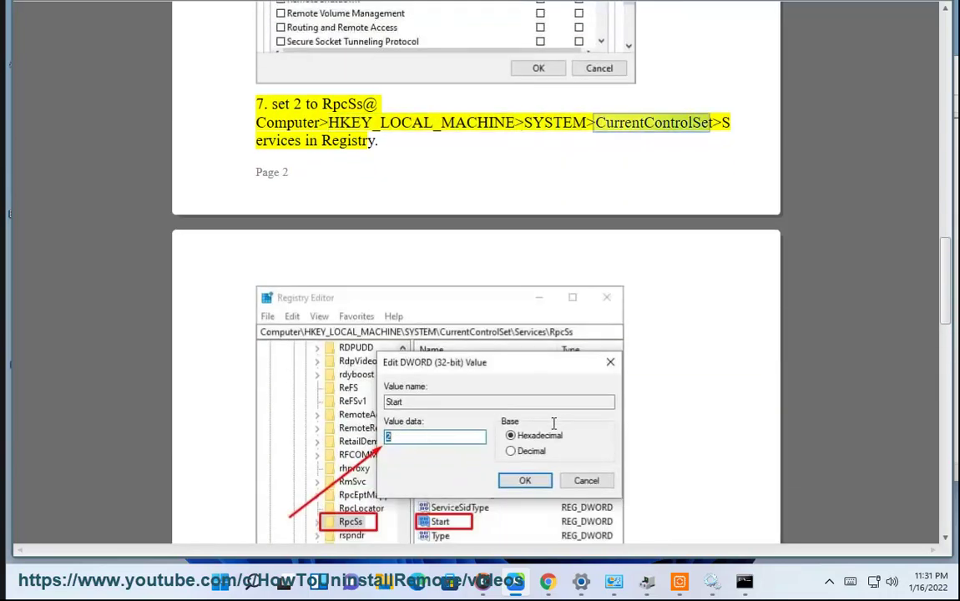
pyautogui.scroll(-1, 455, 476)
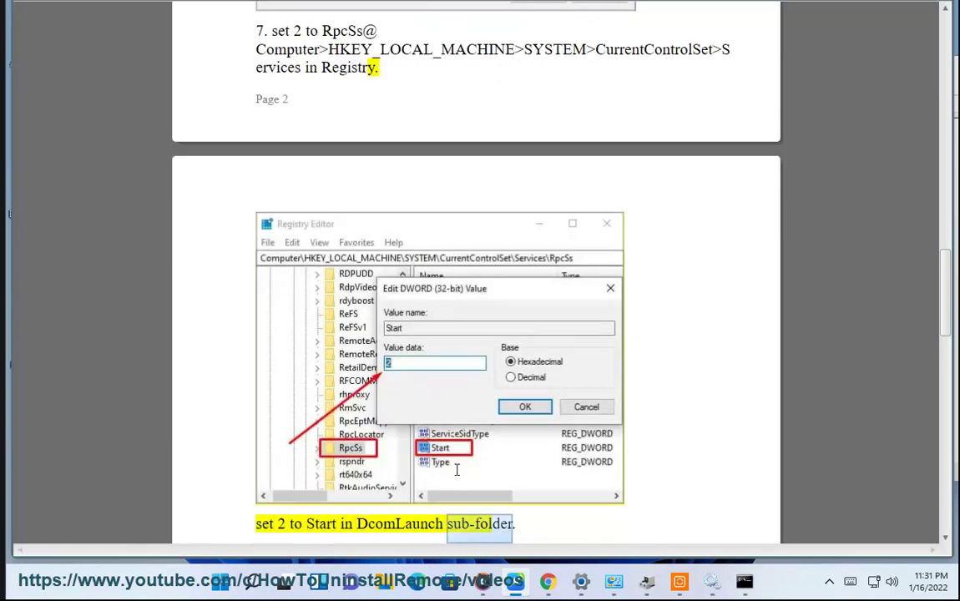
pyautogui.scroll(-1, 457, 470)
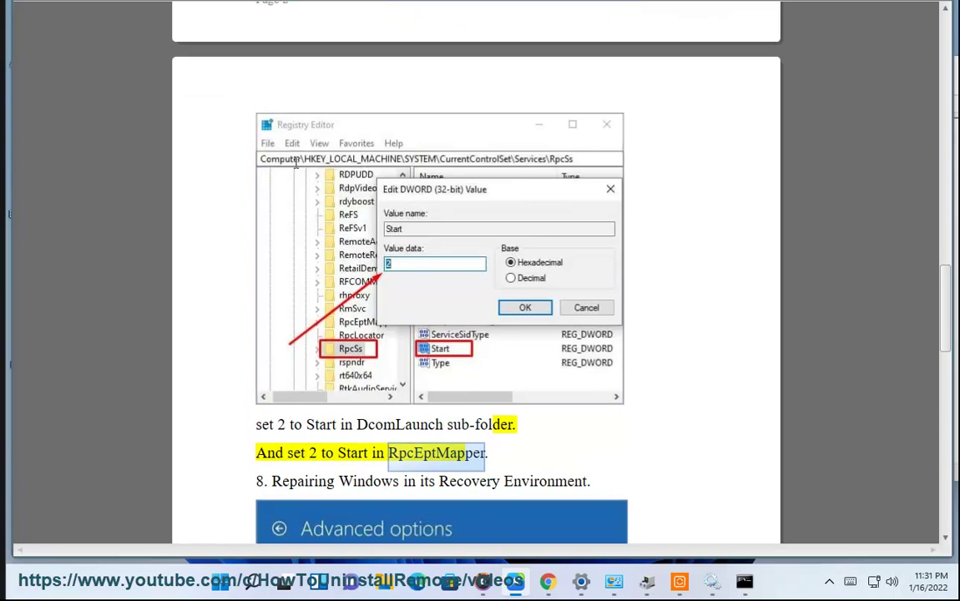
pyautogui.scroll(7, 519, 234)
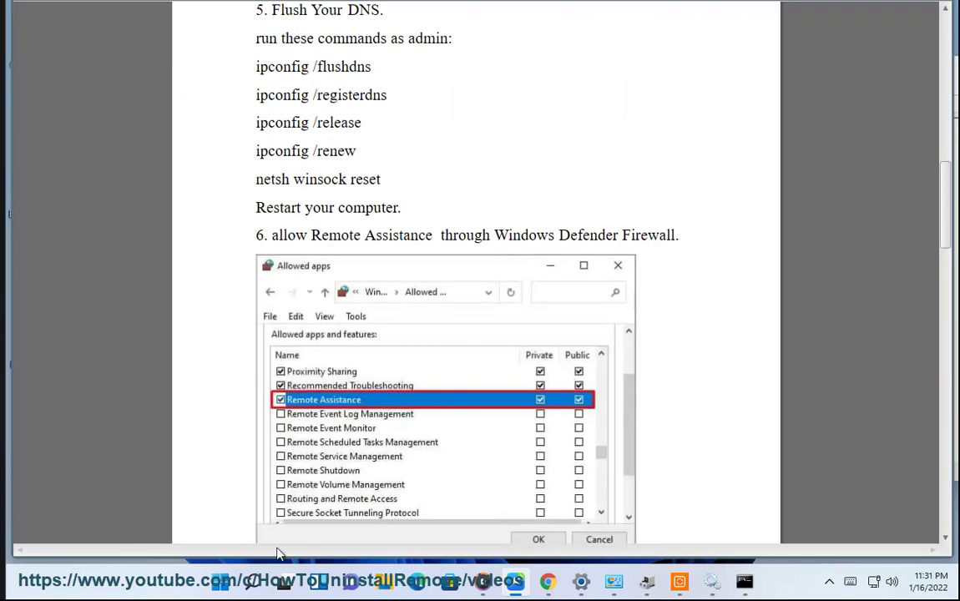
pyautogui.hotkey('alt', 'Tab')
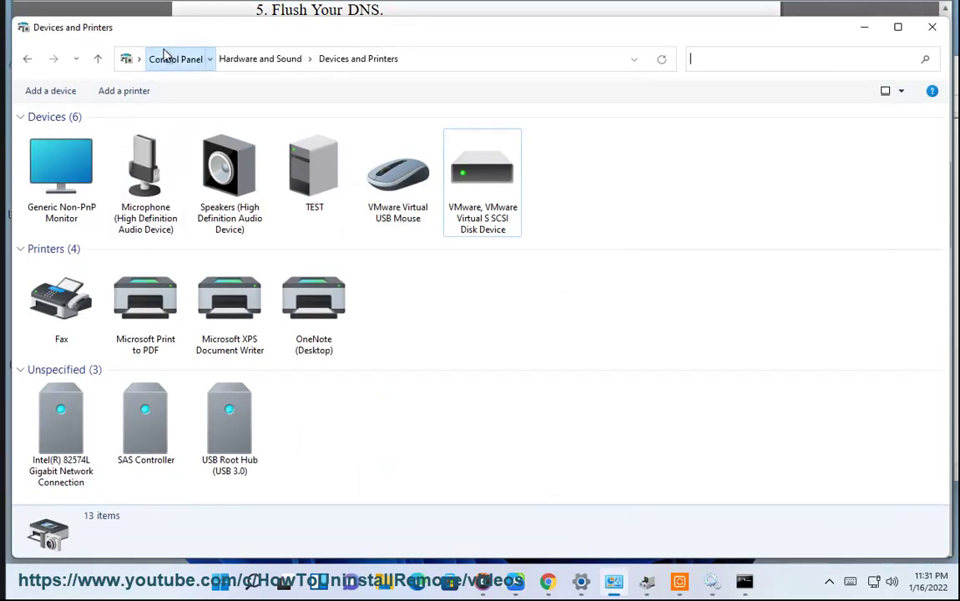
# Step: Navigate Control Panel to Windows Defender Firewall's list of allowed apps
pyautogui.click(164, 56)
pyautogui.click(289, 143)
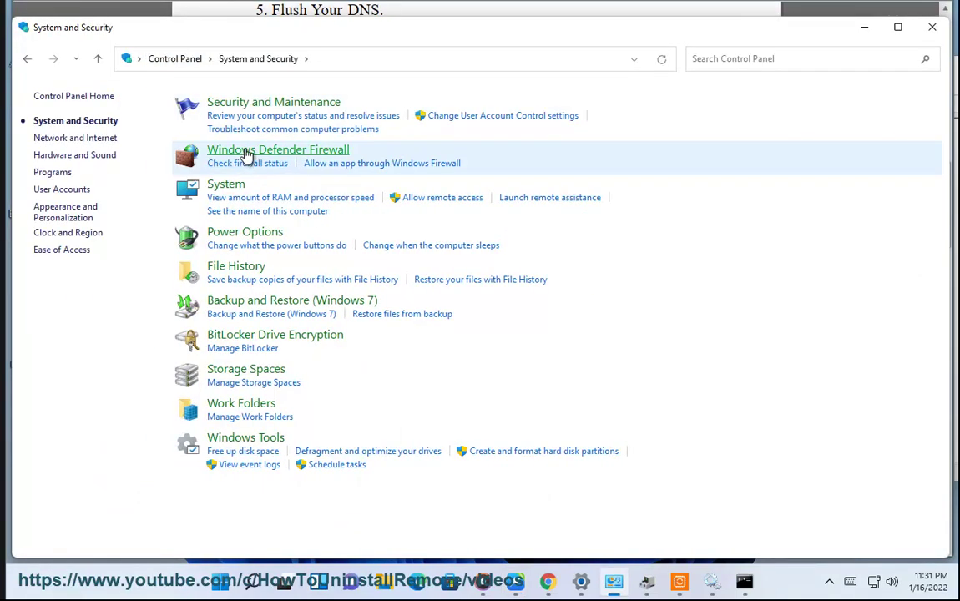
pyautogui.click(246, 156)
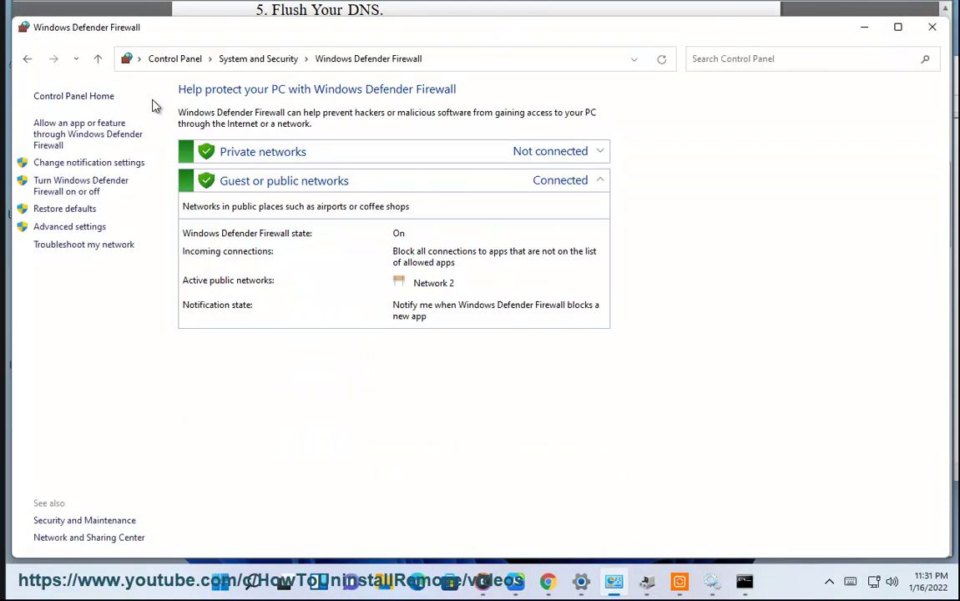
pyautogui.click(111, 138)
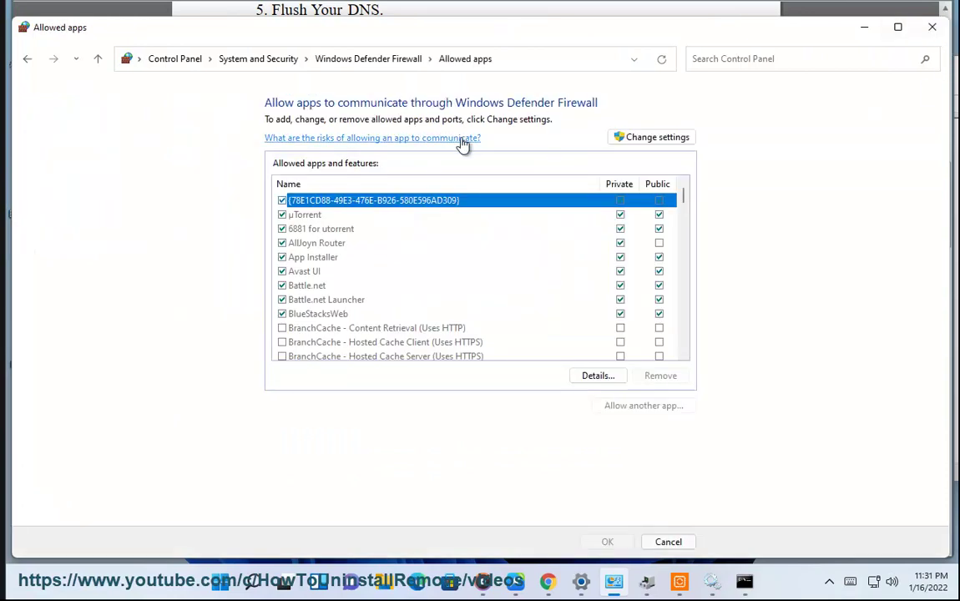
pyautogui.moveTo(538, 40); pyautogui.dragTo(591, 195)
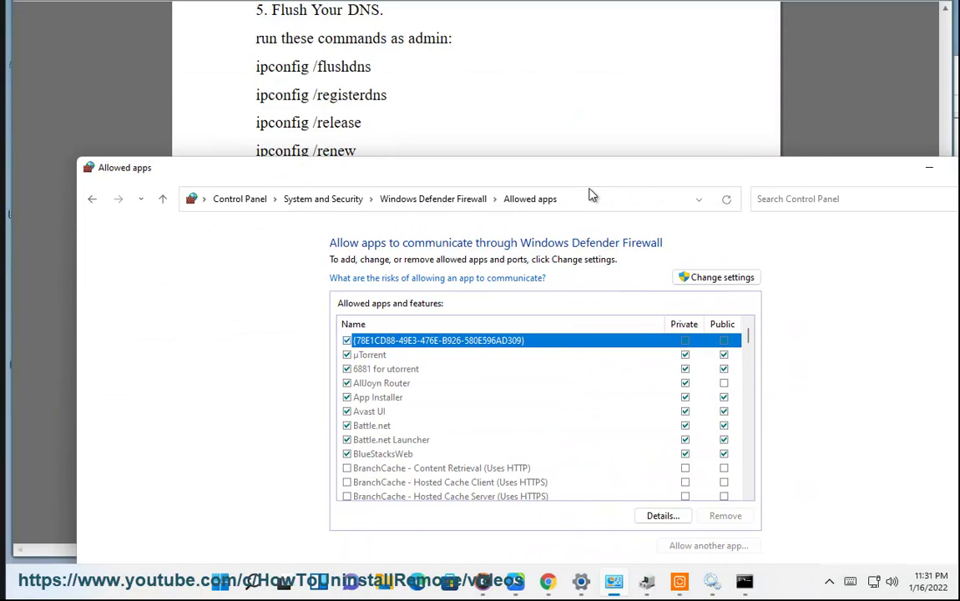
# Step: Locate Remote Assistance in the allowed apps list and view its details
pyautogui.click(413, 373)
pyautogui.press('r')
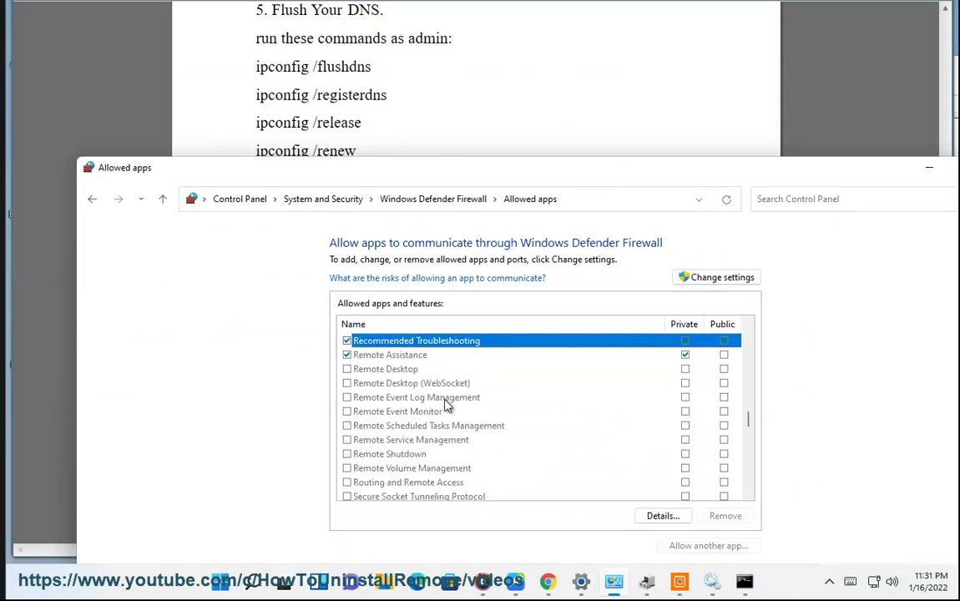
pyautogui.press('Down')
pyautogui.moveTo(515, 177); pyautogui.dragTo(510, 88)
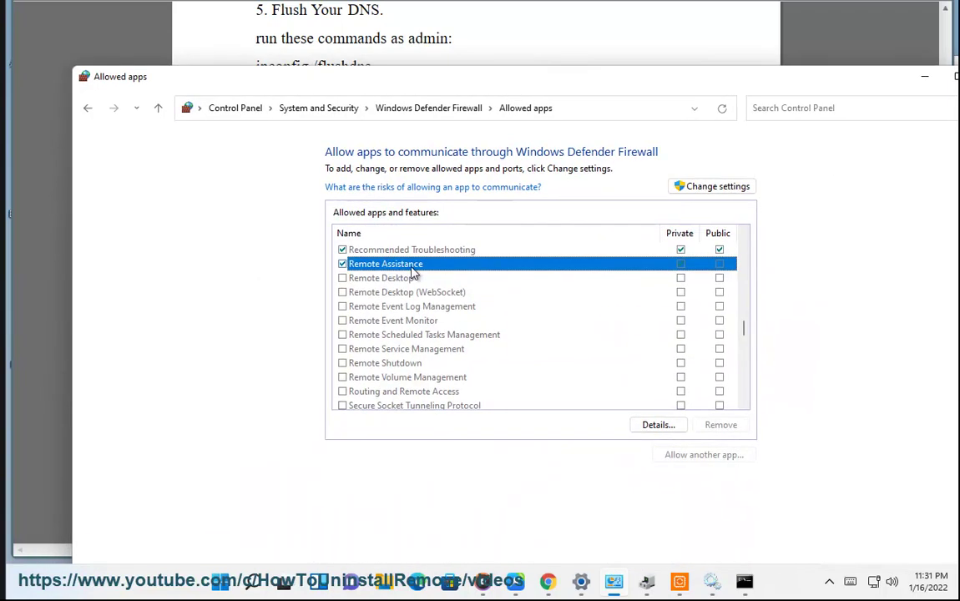
pyautogui.doubleClick(402, 269)
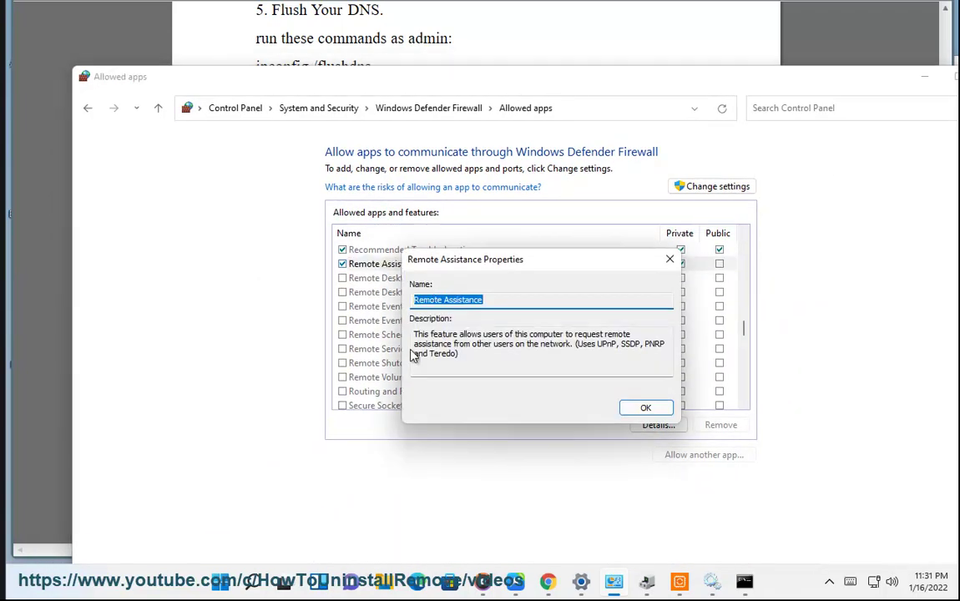
pyautogui.moveTo(463, 356); pyautogui.dragTo(402, 333)
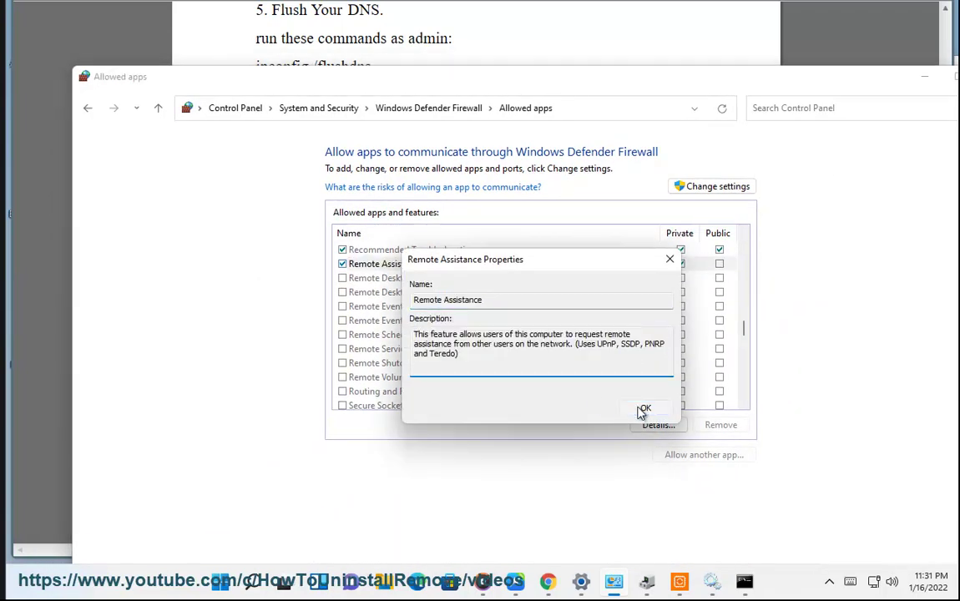
pyautogui.click(645, 407)
# Step: Unlock the list via Change settings, recheck Remote Assistance, then cancel and minimize Control Panel
pyautogui.moveTo(702, 79); pyautogui.dragTo(659, 129)
pyautogui.click(677, 229)
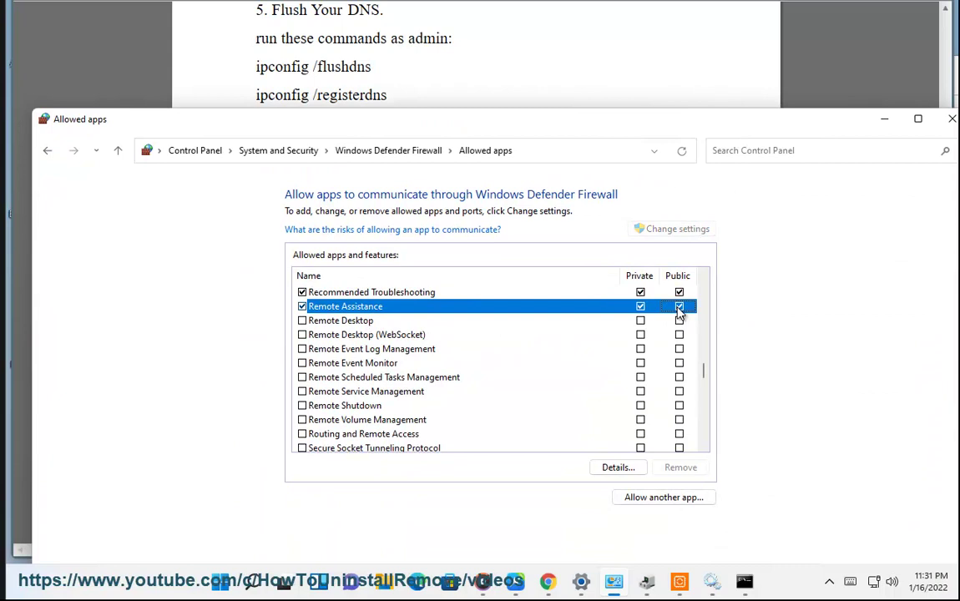
pyautogui.moveTo(675, 130); pyautogui.dragTo(648, 34)
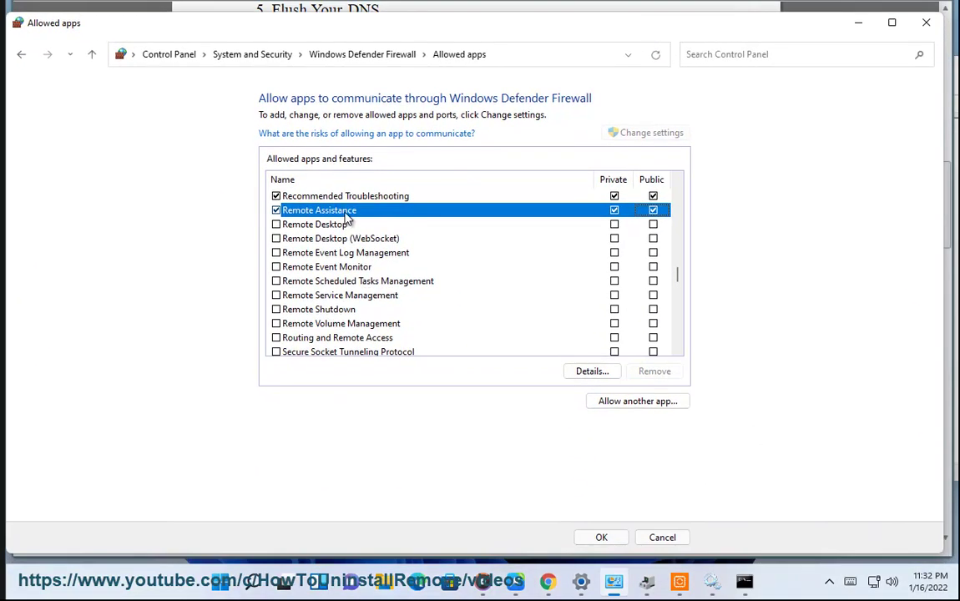
pyautogui.doubleClick(344, 213)
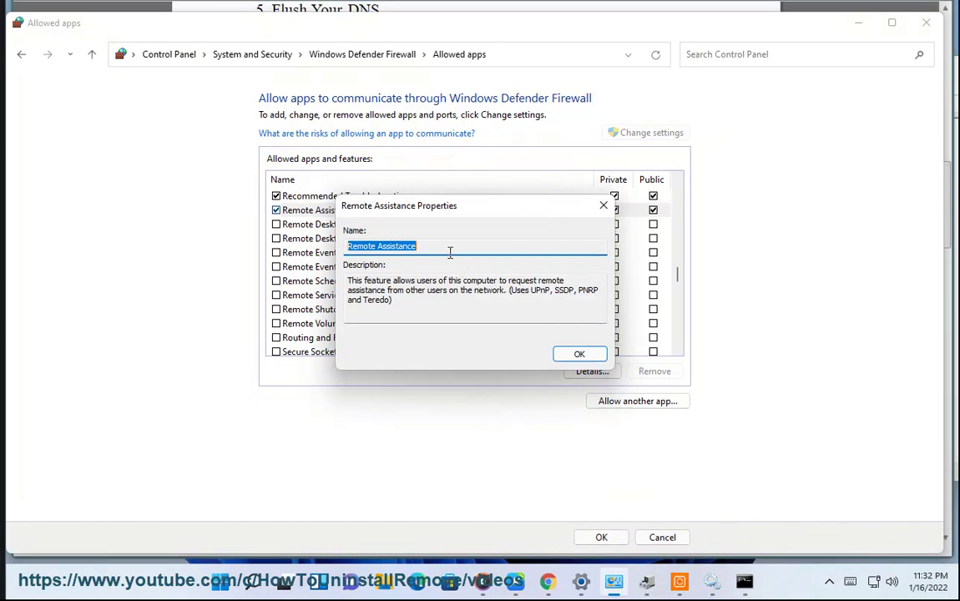
pyautogui.click(579, 354)
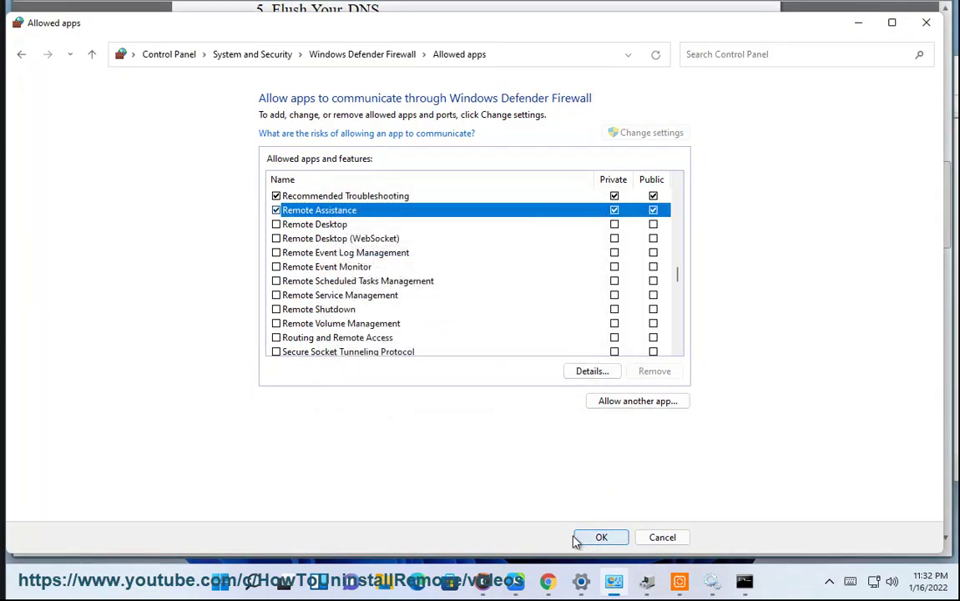
pyautogui.click(662, 537)
pyautogui.click(832, 23)
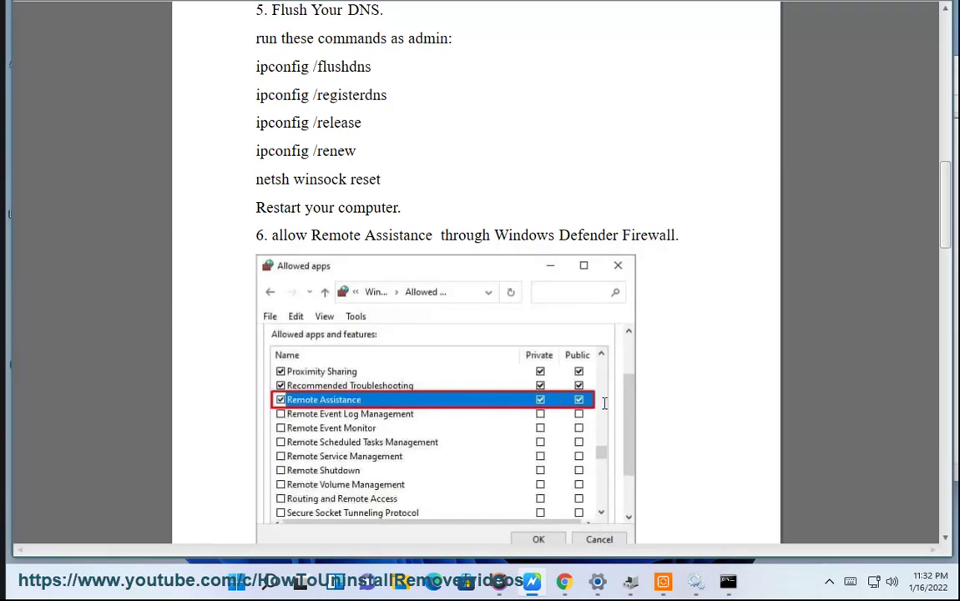
# Step: Select step 7's registry path in the guide and launch Registry Editor with administrator rights
pyautogui.scroll(-3, 604, 403)
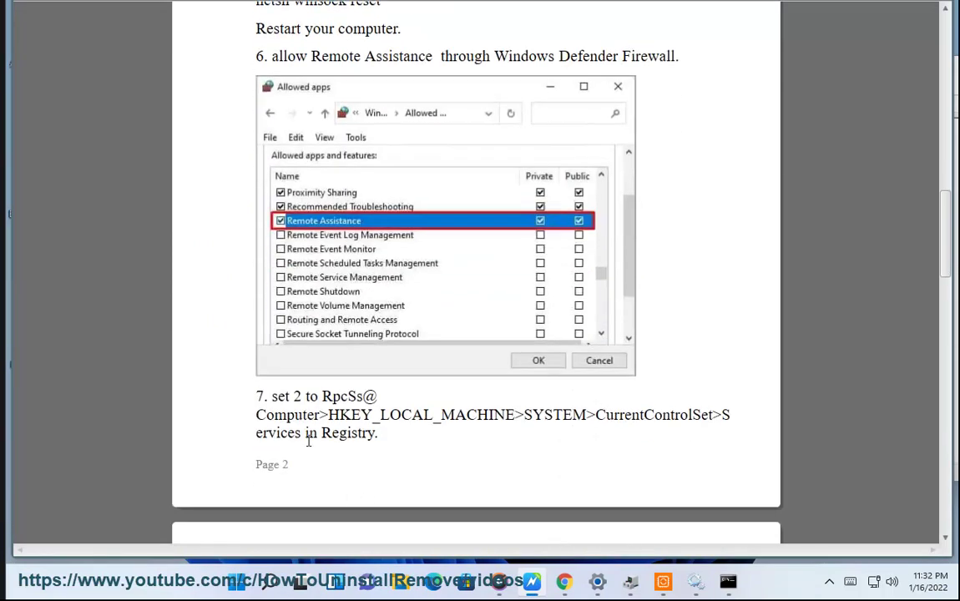
pyautogui.moveTo(306, 441); pyautogui.dragTo(244, 429)
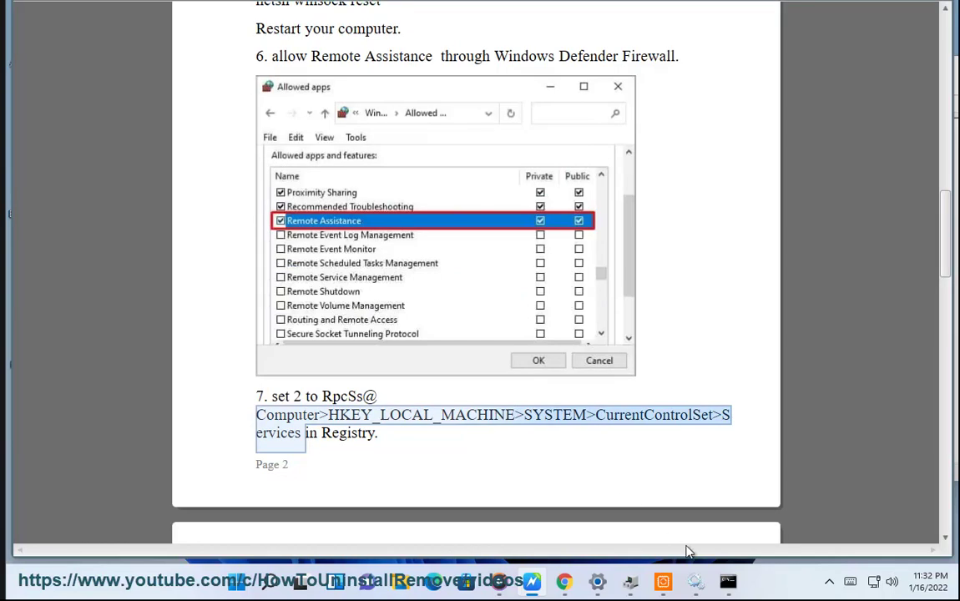
pyautogui.click(268, 581)
pyautogui.write('RE')
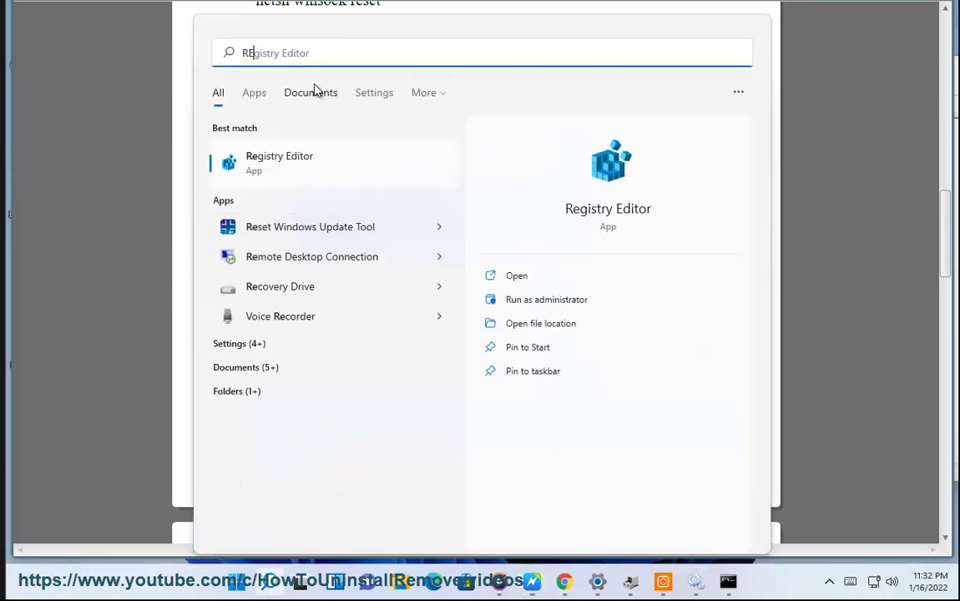
pyautogui.click(300, 159)
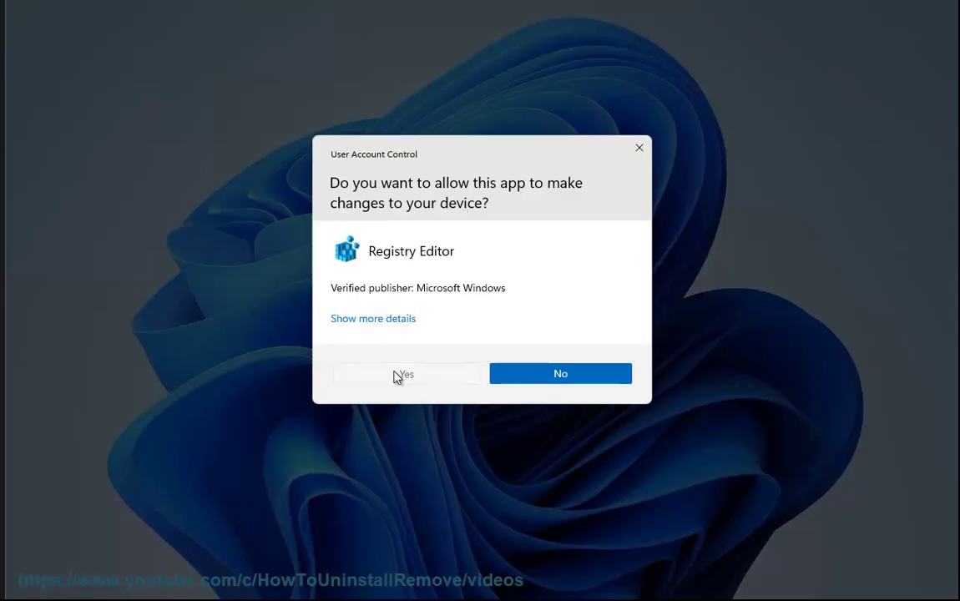
pyautogui.click(397, 376)
# Step: Paste the guide's registry path into Registry Editor's address bar and try to go there
pyautogui.click(448, 71)
pyautogui.write('Computer>HKEY_LOCAL_MACHINE>SYSTEM>CurrentControlSet>Services')
pyautogui.press('Return')
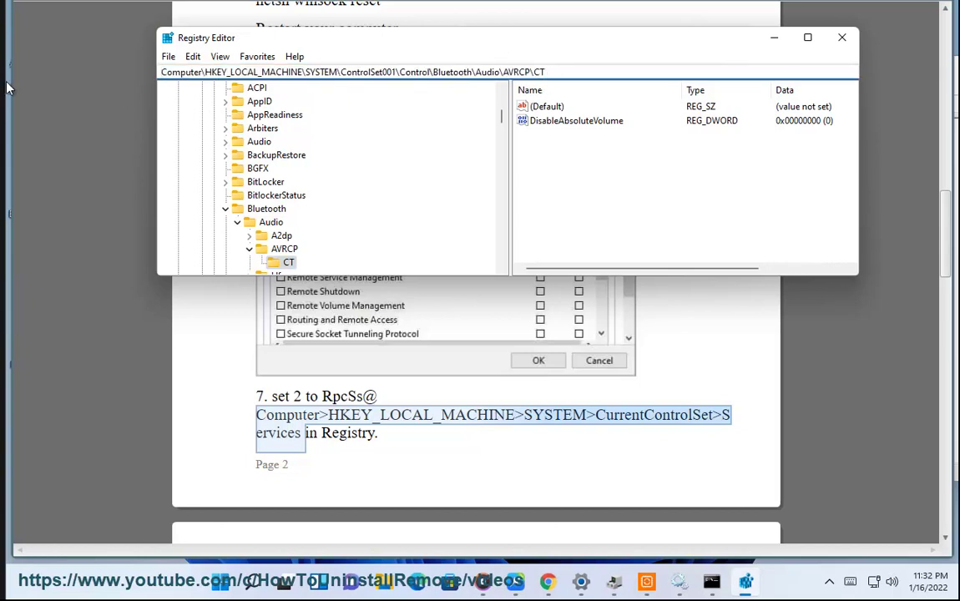
# Step: Repeatedly paste and trim the Services path in the address bar, without reaching the key
pyautogui.click(507, 72)
pyautogui.write('Computer>HKEY_LOCAL_MACHINE>SYSTEM>CurrentControlSet>Services')
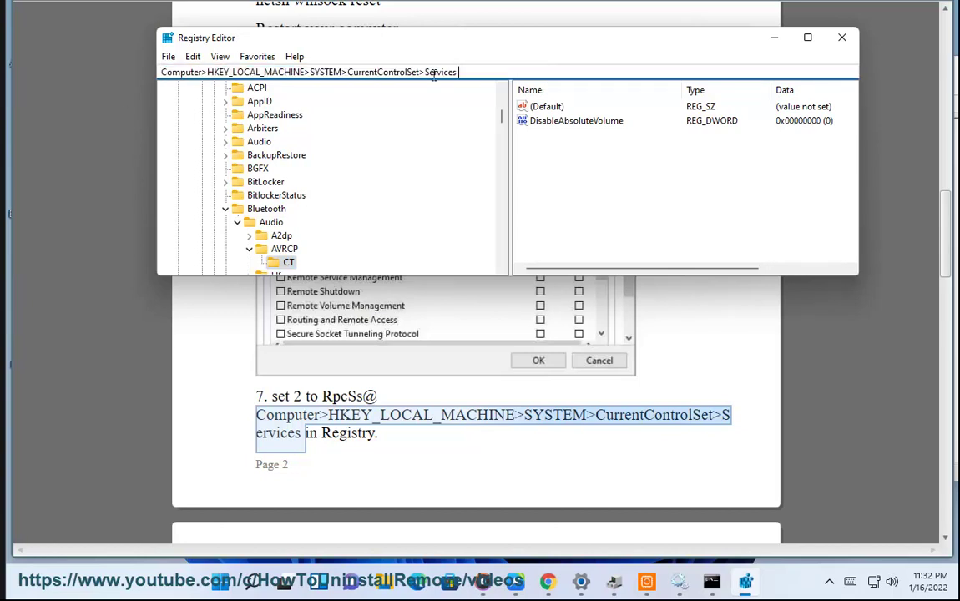
pyautogui.moveTo(432, 75); pyautogui.dragTo(150, 72)
pyautogui.press('BackSpace')
pyautogui.press('Return')
pyautogui.write('Computer>HKEY_LOCAL_MACHINE>SYSTEM>CurrentControlSet>Services')
pyautogui.moveTo(349, 72); pyautogui.dragTo(706, 67)
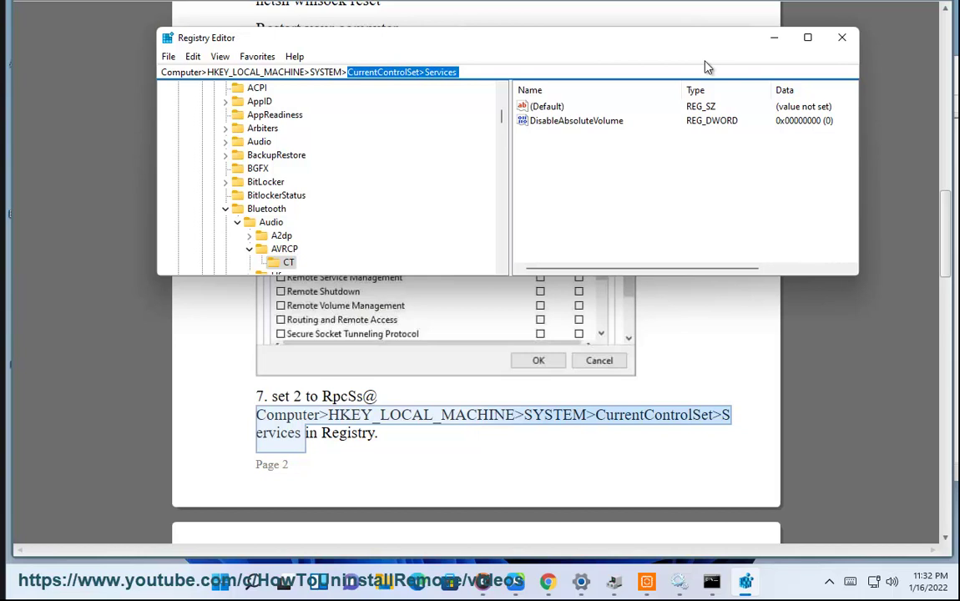
pyautogui.press('Escape')
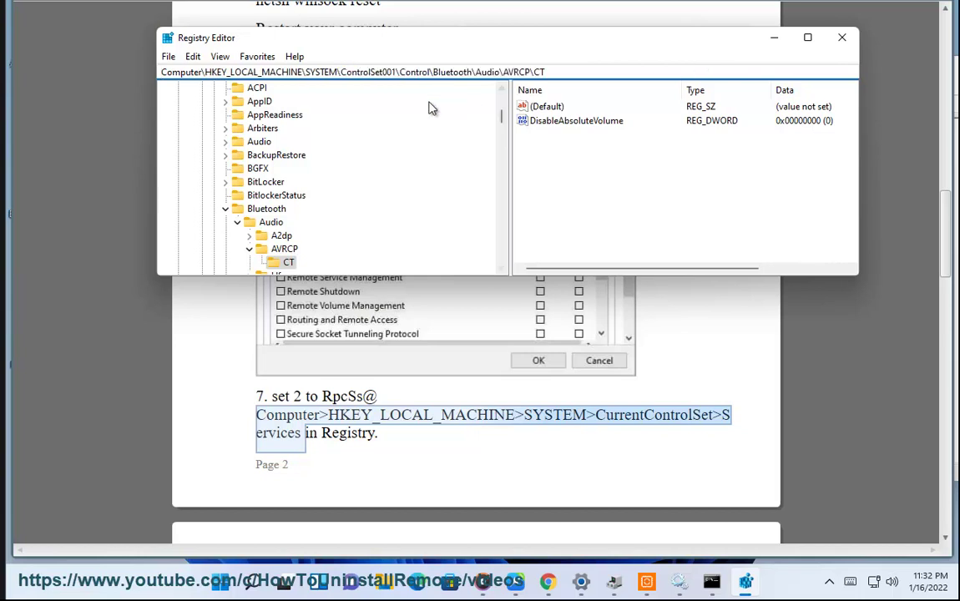
pyautogui.hotkey('ctrl', 'a')
pyautogui.write('Computer>HKEY_LOCAL_MACHINE>SYSTEM>CurrentControlSet>Services')
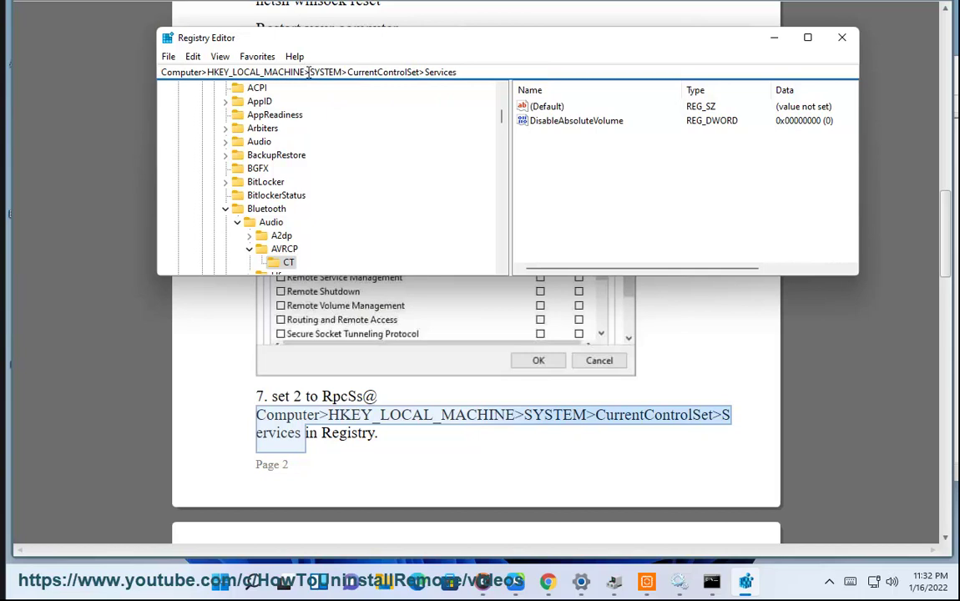
pyautogui.moveTo(307, 73); pyautogui.dragTo(651, 73)
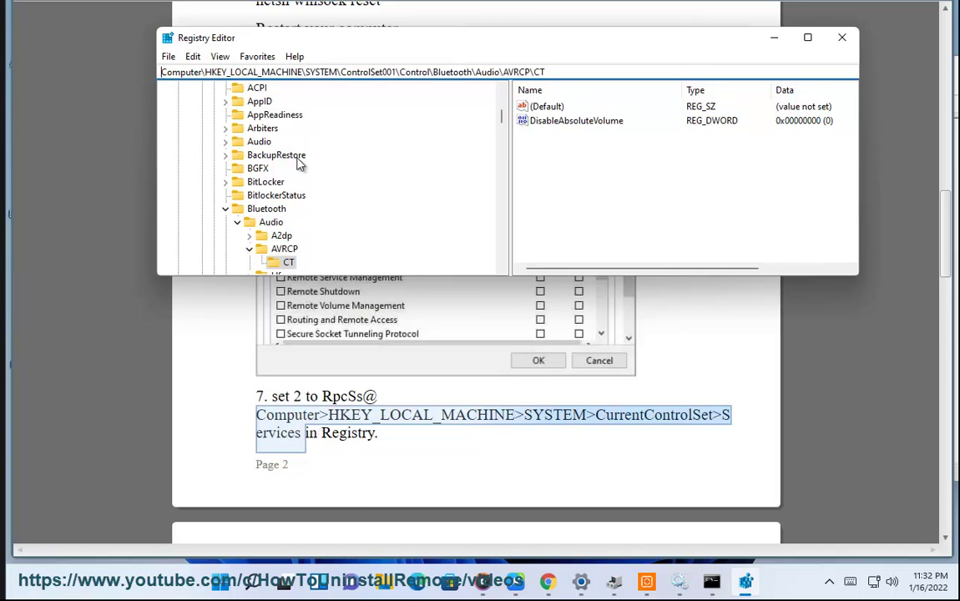
# Step: Collapse open keys and expand HKEY_CURRENT_CONFIG > System > CurrentControlSet > SERVICES in the tree
pyautogui.click(226, 210)
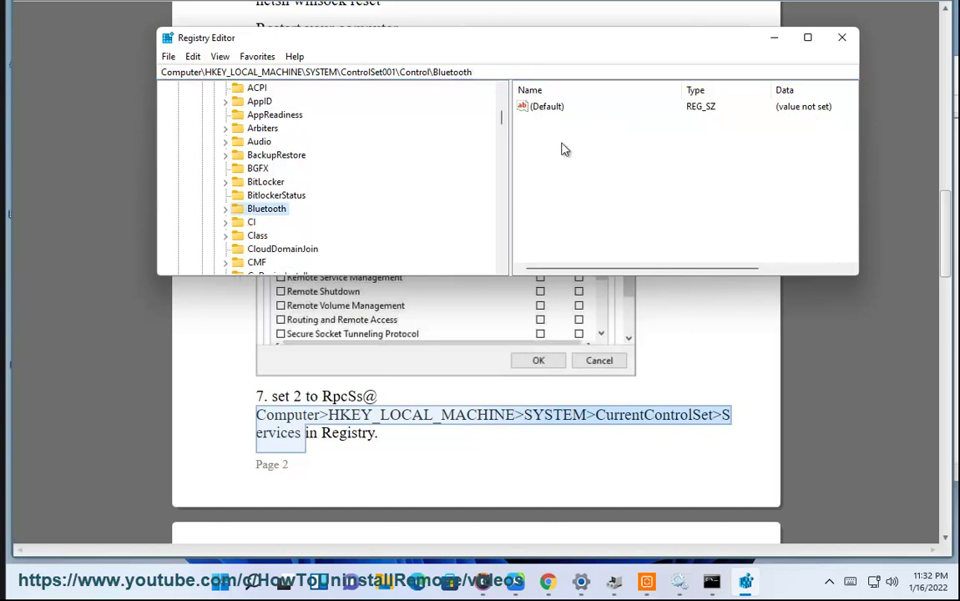
pyautogui.moveTo(503, 125); pyautogui.dragTo(504, 99)
pyautogui.click(179, 127)
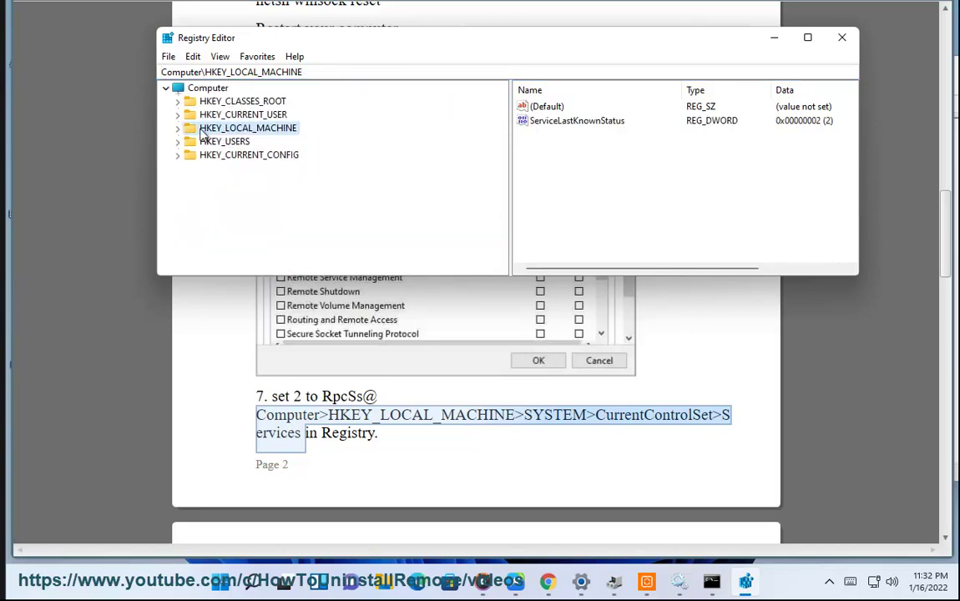
pyautogui.click(211, 89)
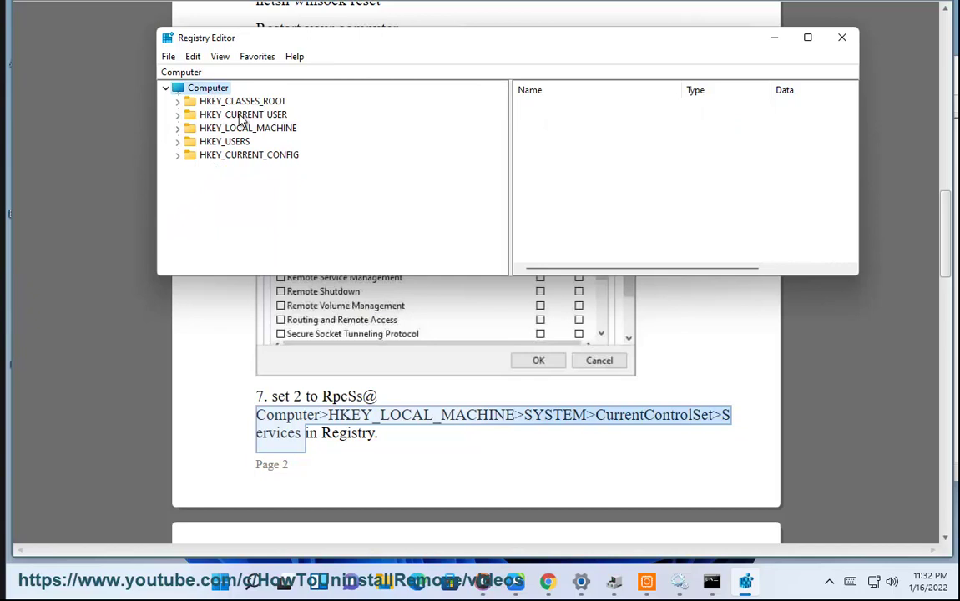
pyautogui.doubleClick(272, 156)
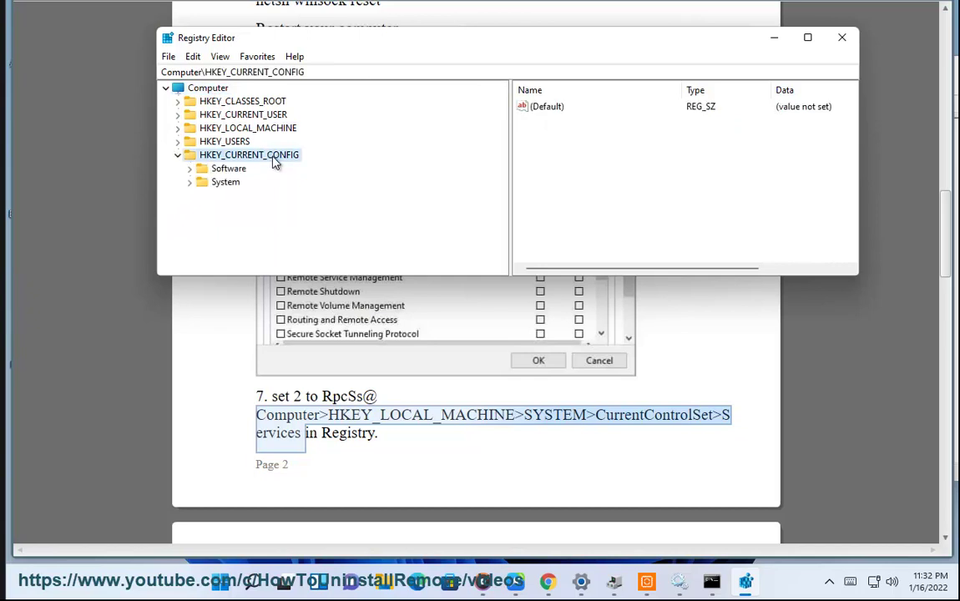
pyautogui.doubleClick(231, 184)
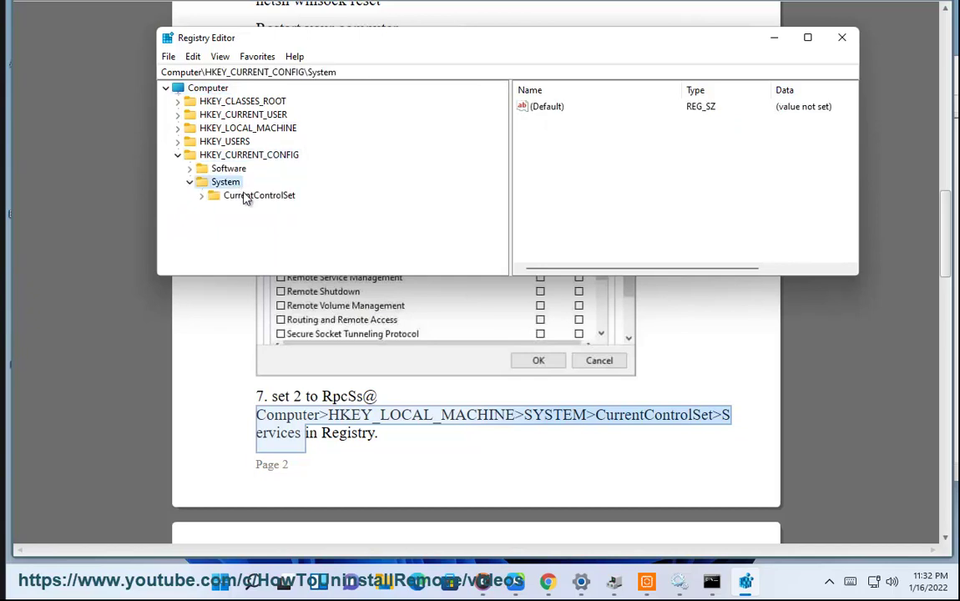
pyautogui.doubleClick(246, 198)
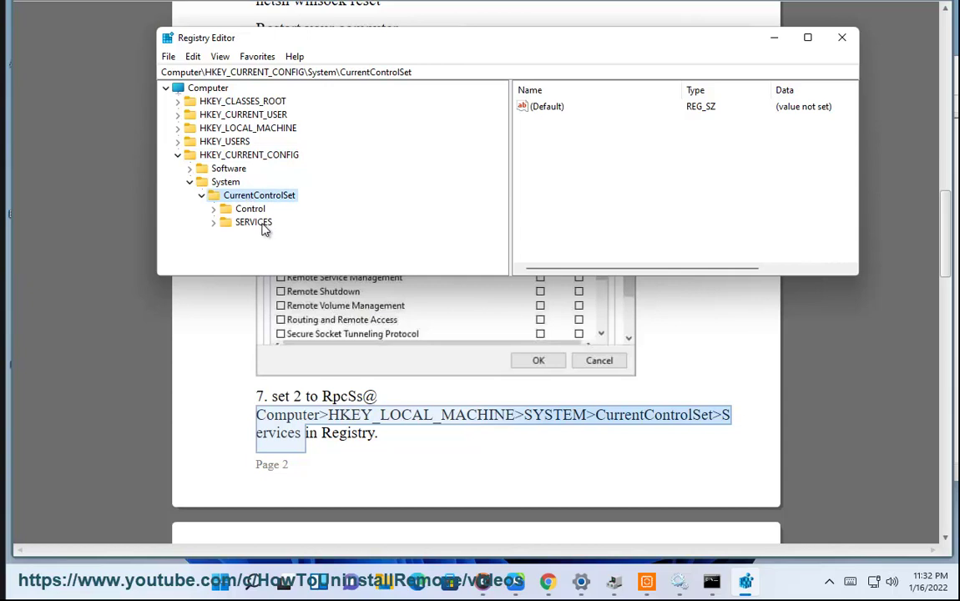
pyautogui.doubleClick(254, 223)
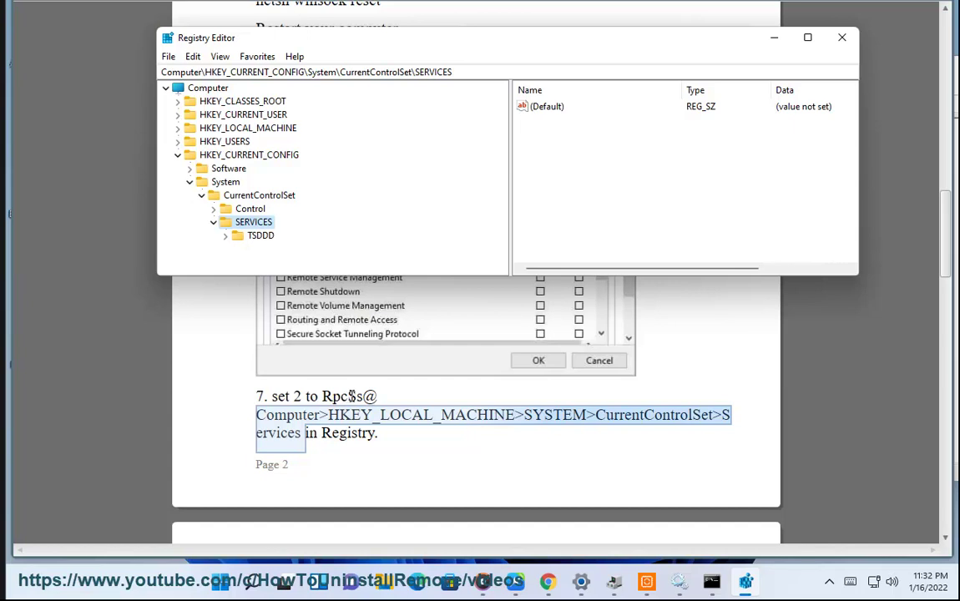
# Step: Scroll the guide to step 7's RpcSs screenshot, select 'RpcSs', and return to Registry Editor
pyautogui.click(474, 414)
pyautogui.scroll(-3, 471, 413)
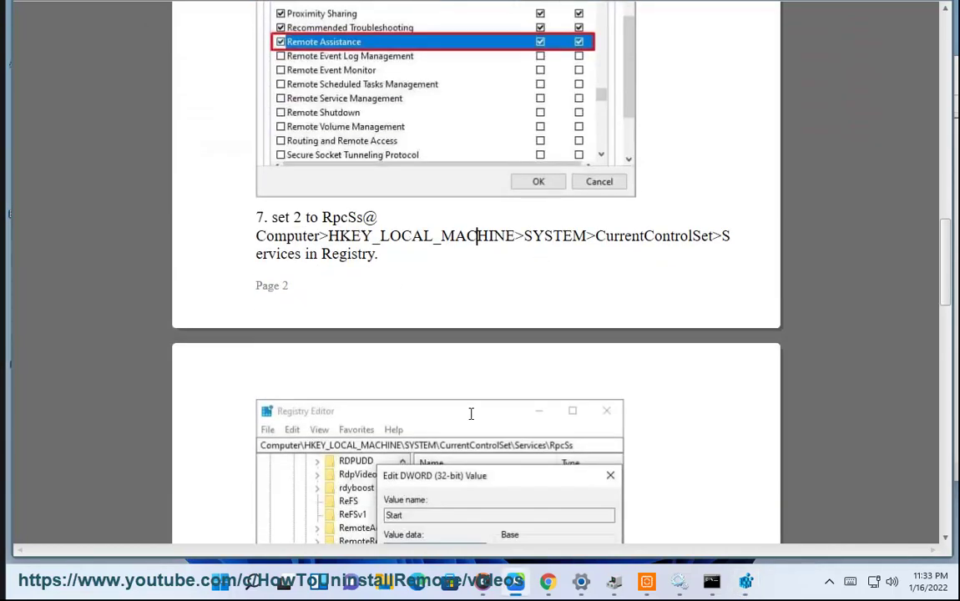
pyautogui.scroll(-1, 506, 422)
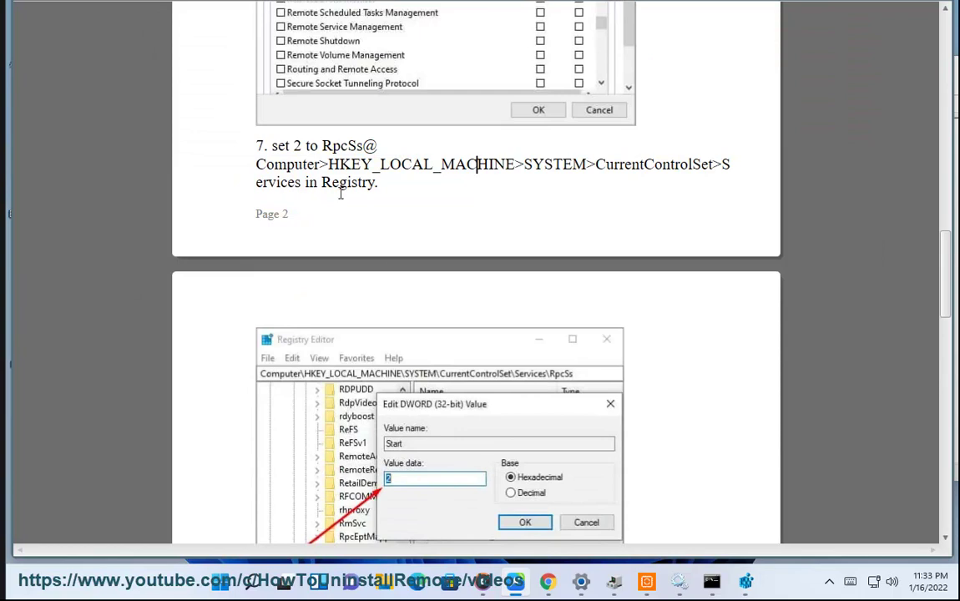
pyautogui.doubleClick(349, 146)
pyautogui.hotkey('ctrl', 'c')
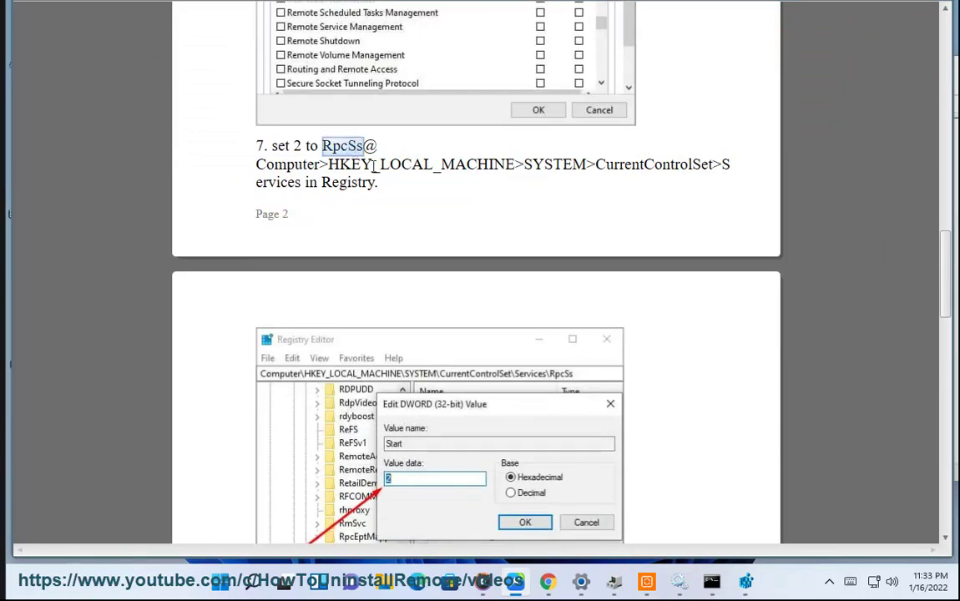
pyautogui.scroll(-1, 444, 236)
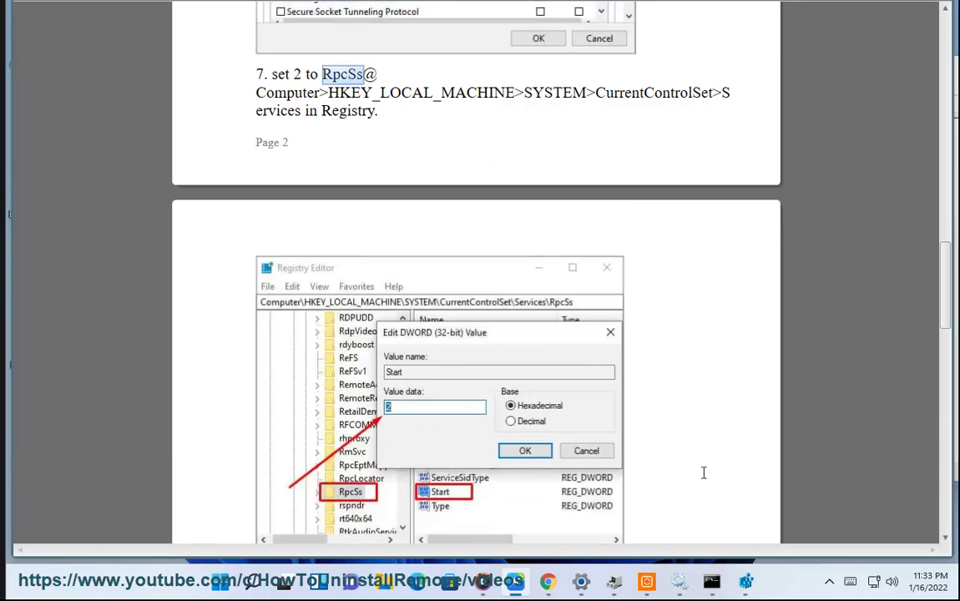
pyautogui.hotkey('alt', 'Tab')
# Step: Create a new key named RpcSs under SERVICES
pyautogui.rightClick(250, 227)
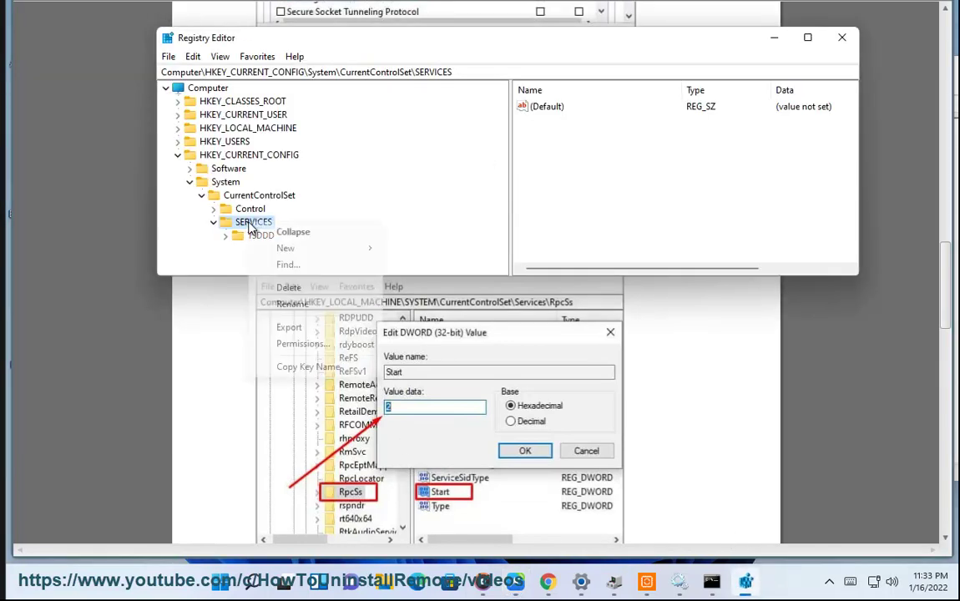
pyautogui.moveTo(285, 247)
pyautogui.click(401, 247)
pyautogui.hotkey('ctrl', 'v')
pyautogui.press('Return')
# Step: Add a DWORD (32-bit) value named Start with data 2 to the RpcSs key
pyautogui.rightClick(562, 151)
pyautogui.moveTo(596, 158)
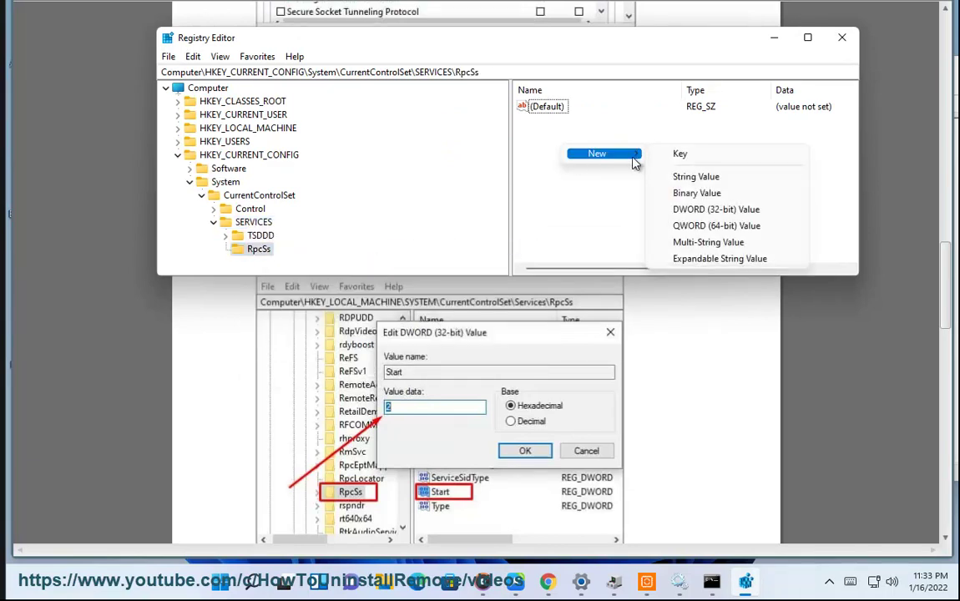
pyautogui.click(691, 210)
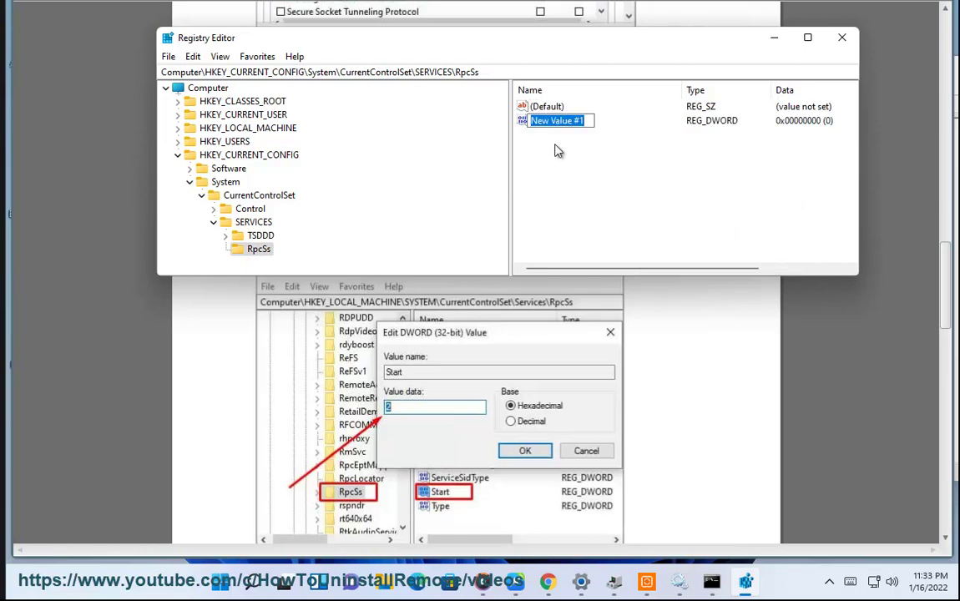
pyautogui.write('S')
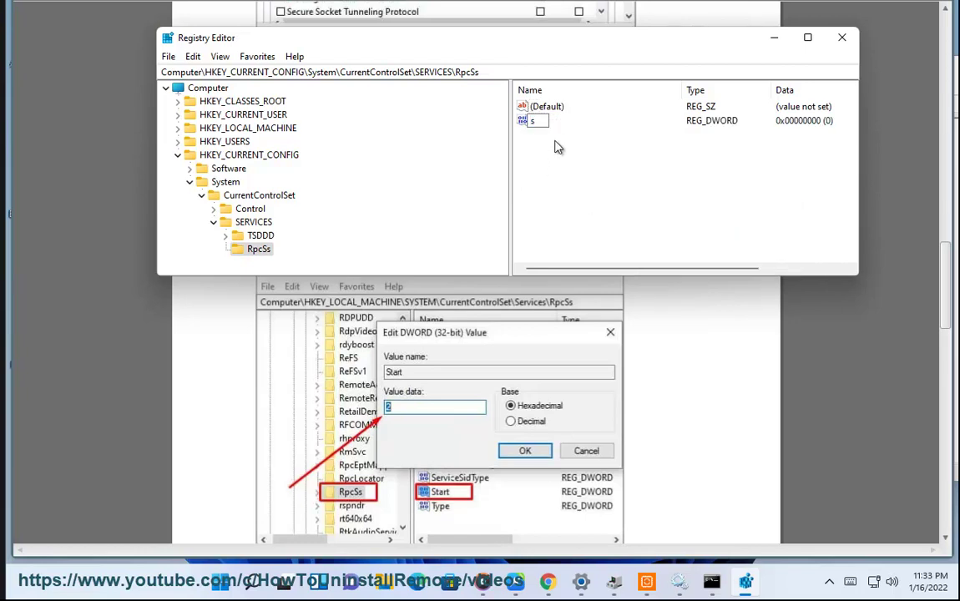
pyautogui.write('tart')
pyautogui.press('Return')
pyautogui.press('Return')
pyautogui.click(335, 227)
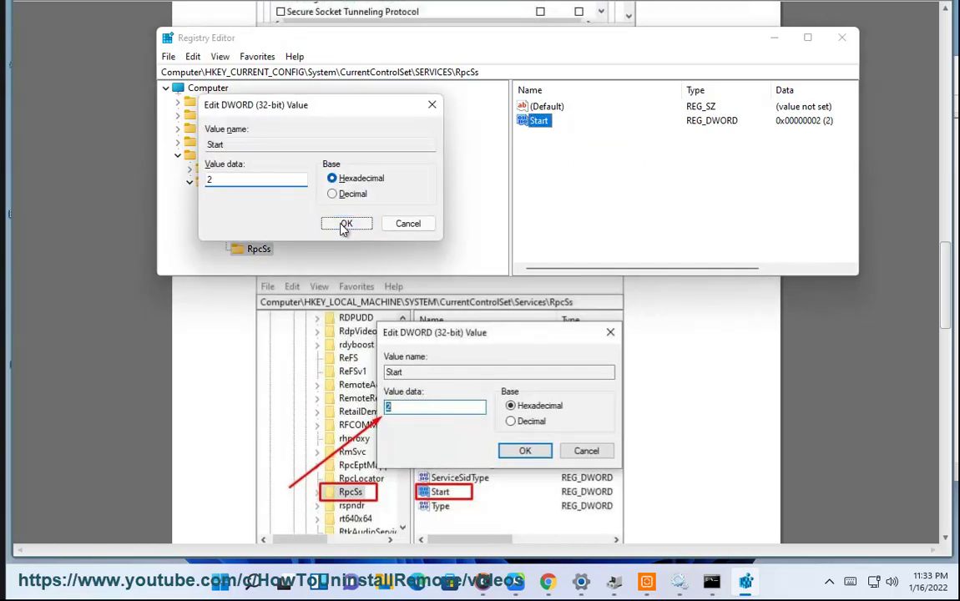
# Step: Select the word DcomLaunch in the Word guide and return to the registry
pyautogui.click(335, 340)
pyautogui.scroll(-3, 360, 318)
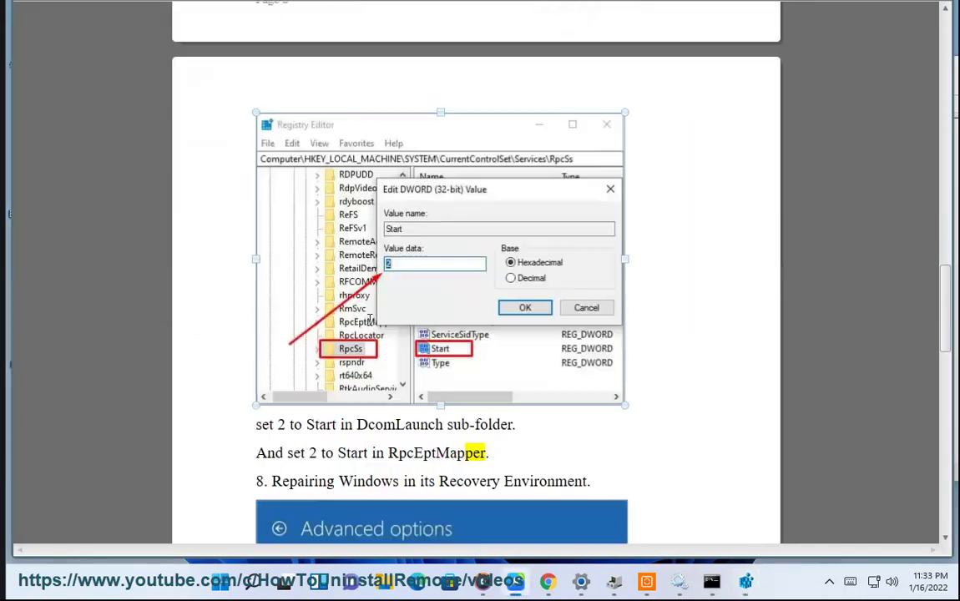
pyautogui.doubleClick(408, 428)
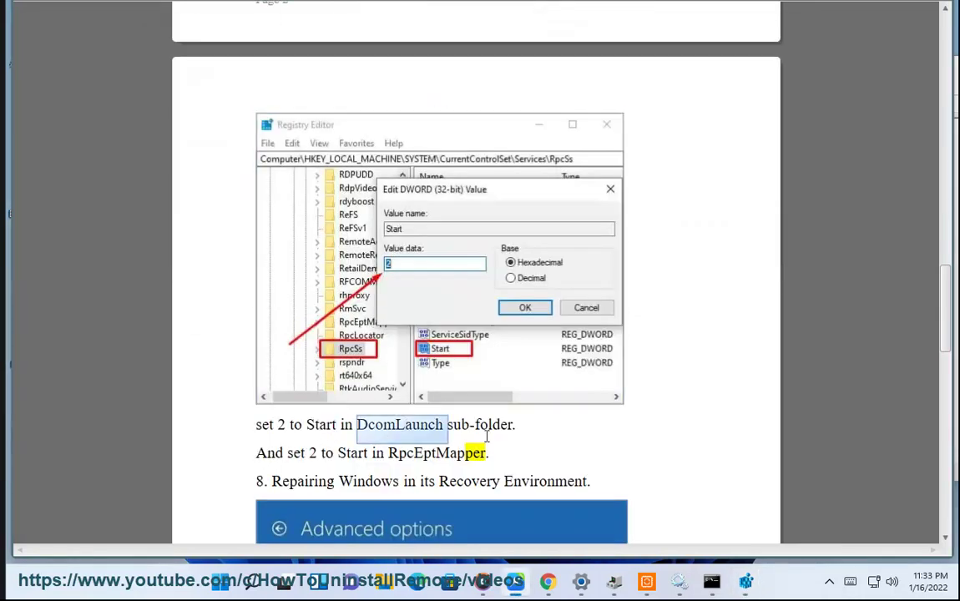
pyautogui.hotkey('alt', 'Tab')
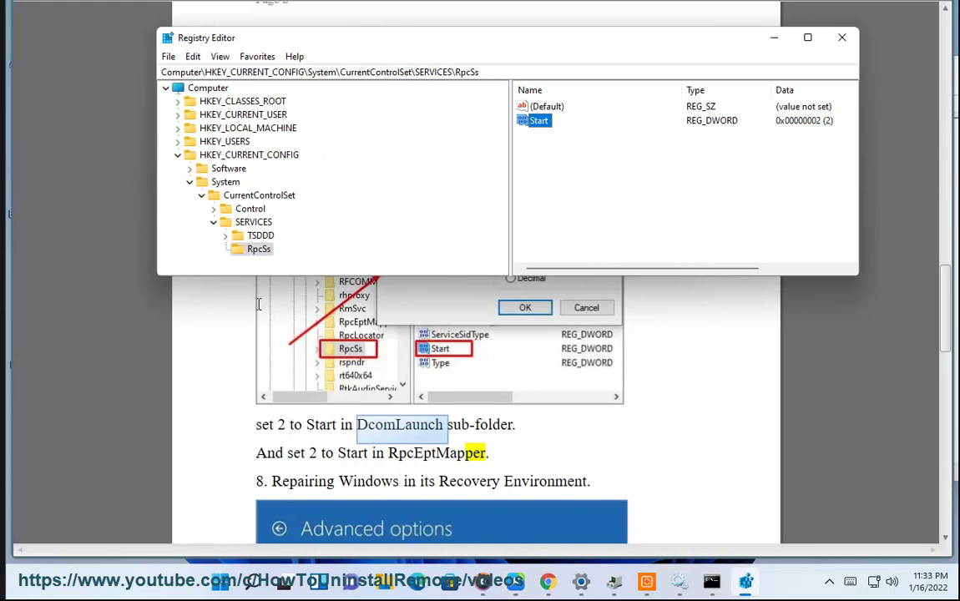
# Step: Create a new key named DcomLaunch under SERVICES
pyautogui.rightClick(255, 223)
pyautogui.click(288, 232)
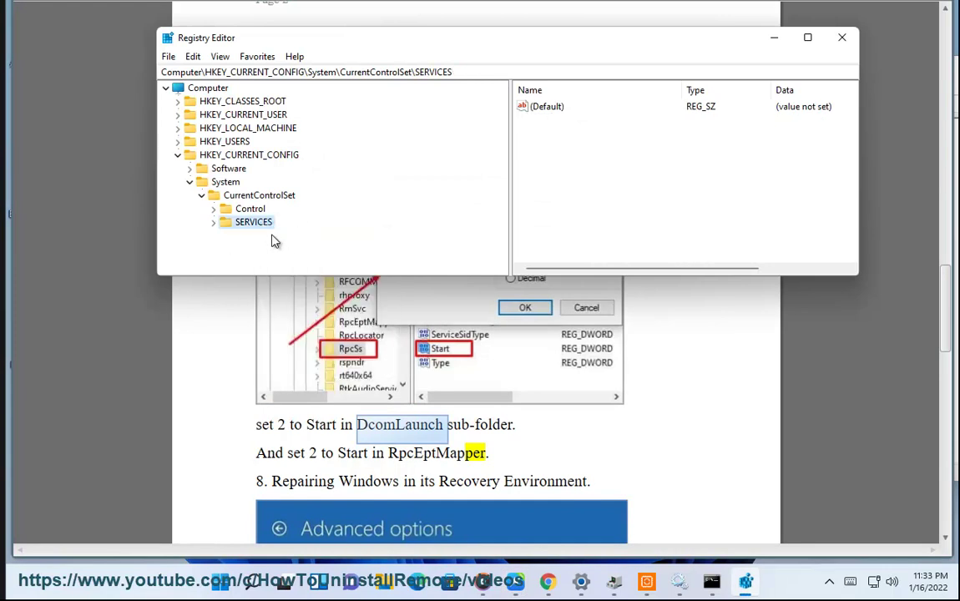
pyautogui.doubleClick(250, 223)
pyautogui.rightClick(265, 226)
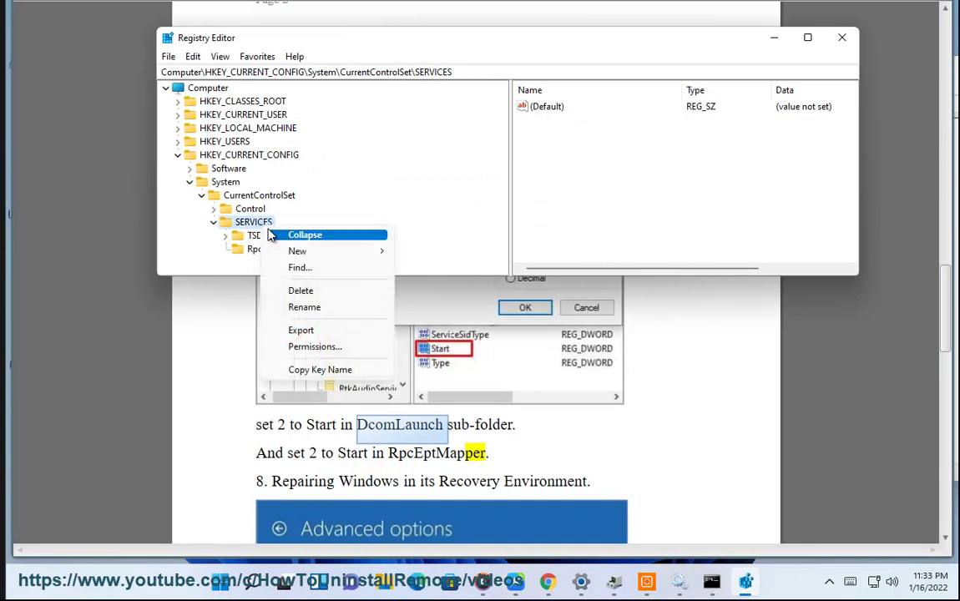
pyautogui.moveTo(284, 251)
pyautogui.click(422, 251)
pyautogui.write('DcomLaunch')
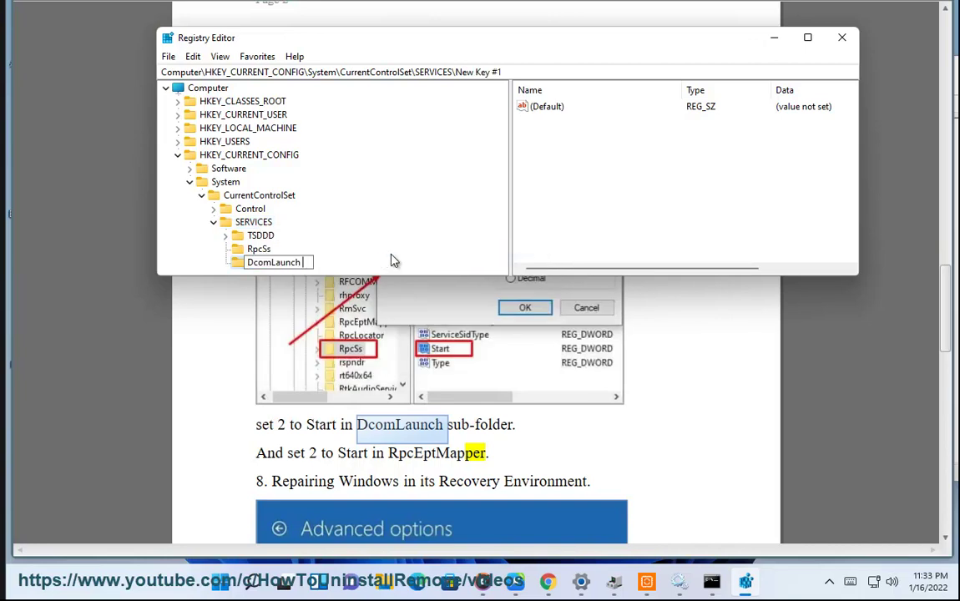
pyautogui.press('Return')
# Step: Add a DWORD (32-bit) value named start with data 2 to DcomLaunch
pyautogui.rightClick(556, 161)
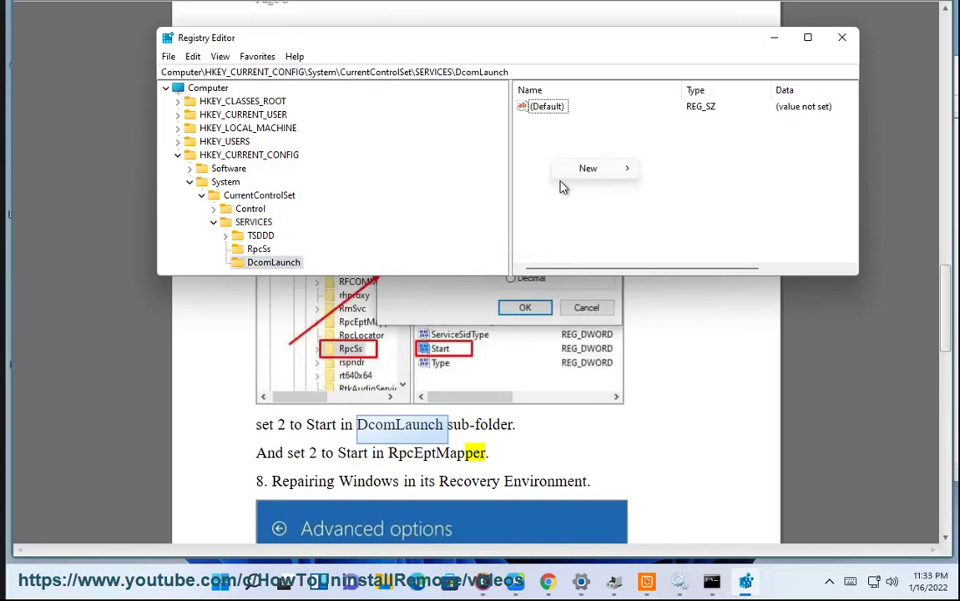
pyautogui.moveTo(597, 168)
pyautogui.click(697, 224)
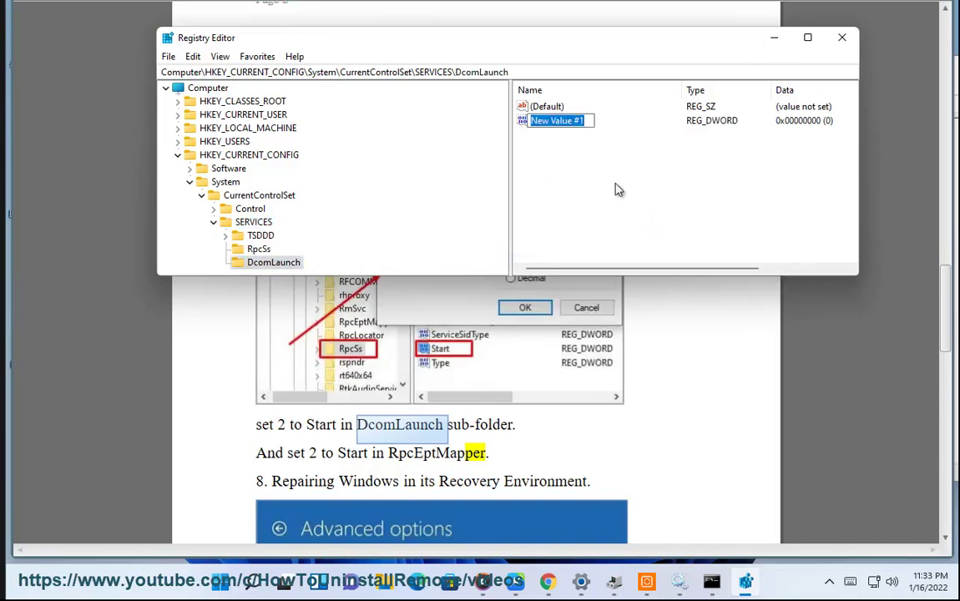
pyautogui.write('stary')
pyautogui.press('Return')
pyautogui.press('Return')
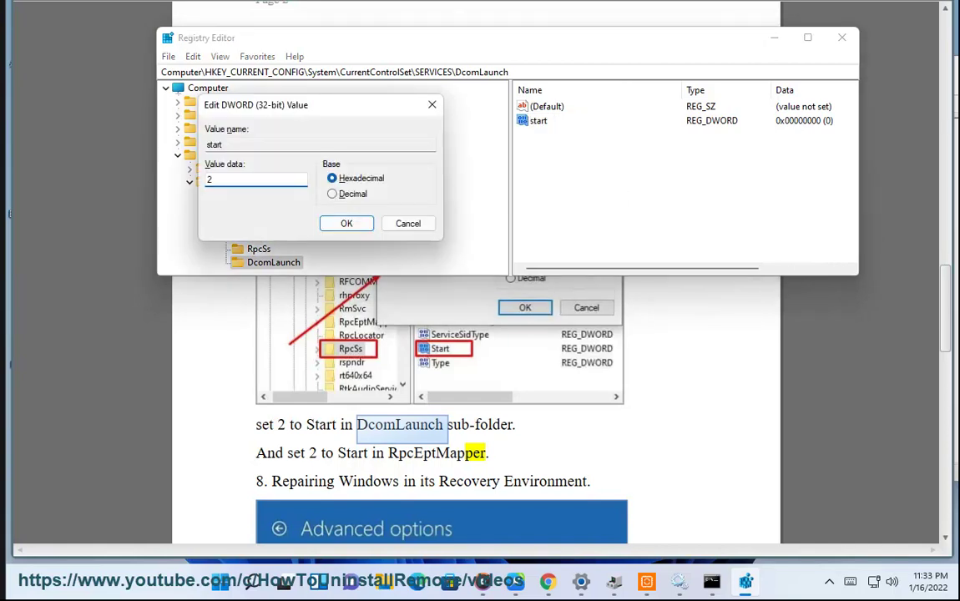
pyautogui.press('Return')
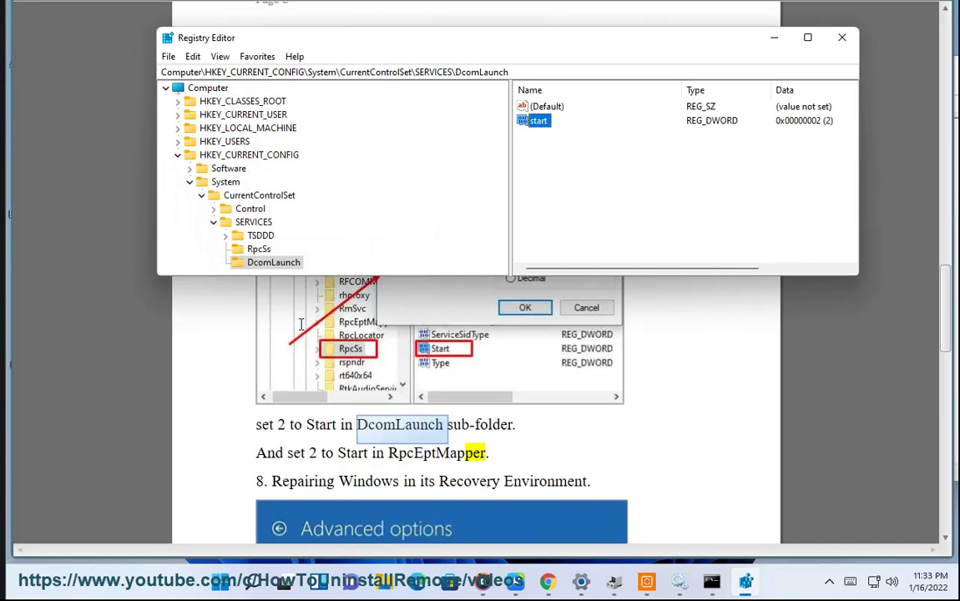
# Step: Copy RpcEptMapper from the guide and create a key with that name under SERVICES
pyautogui.doubleClick(438, 453)
pyautogui.hotkey('ctrl', 'c')
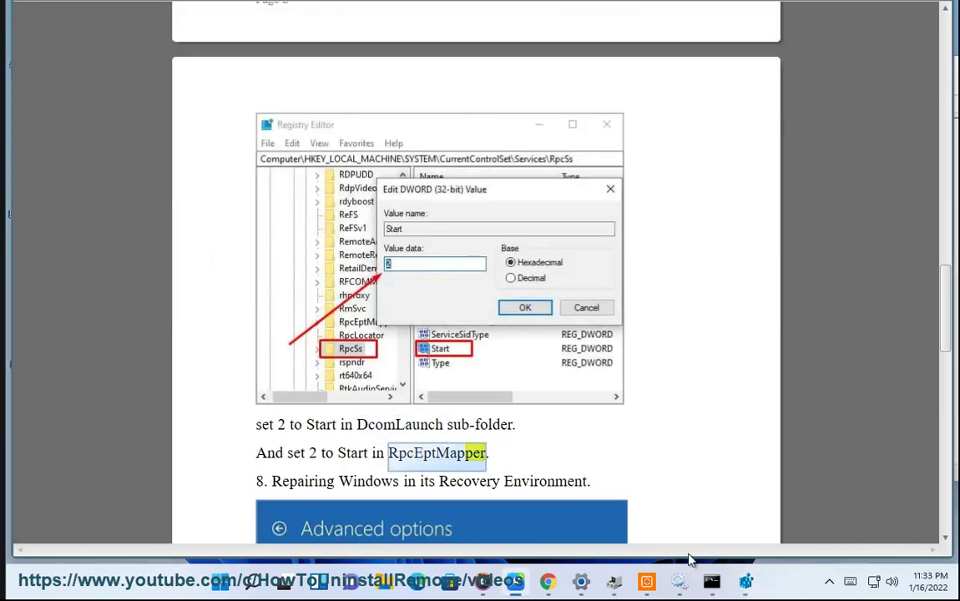
pyautogui.click(745, 581)
pyautogui.rightClick(252, 224)
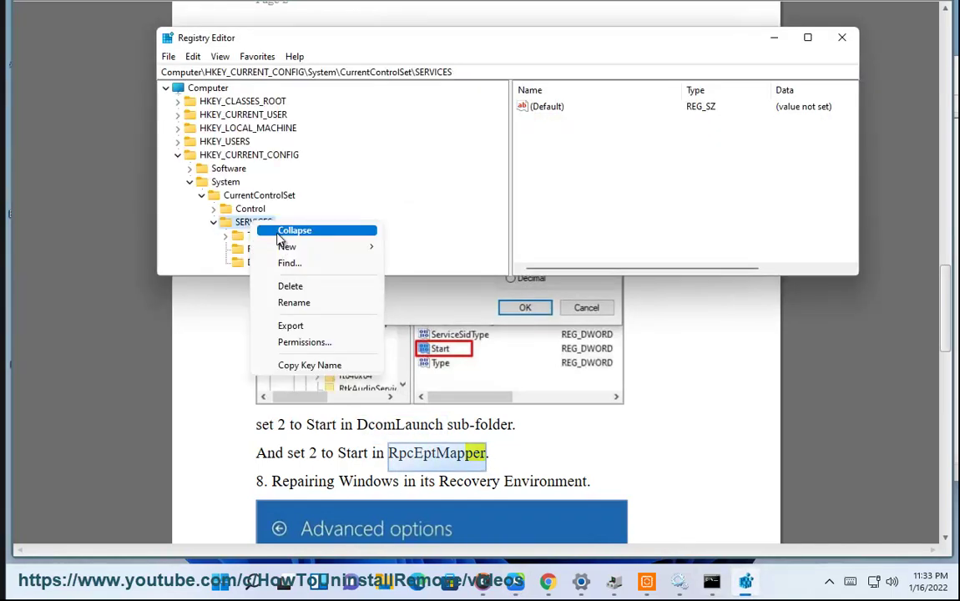
pyautogui.moveTo(368, 247)
pyautogui.click(415, 247)
pyautogui.hotkey('ctrl', 'v')
pyautogui.press('Return')
# Step: Add a DWORD (32-bit) value named start with data 2 to RpcEptMapper
pyautogui.rightClick(578, 154)
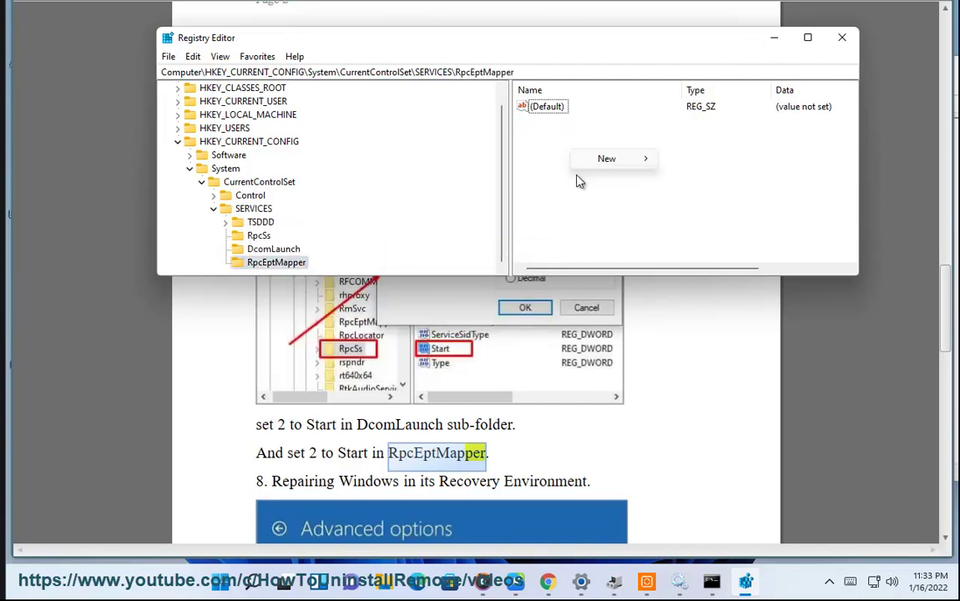
pyautogui.moveTo(617, 159)
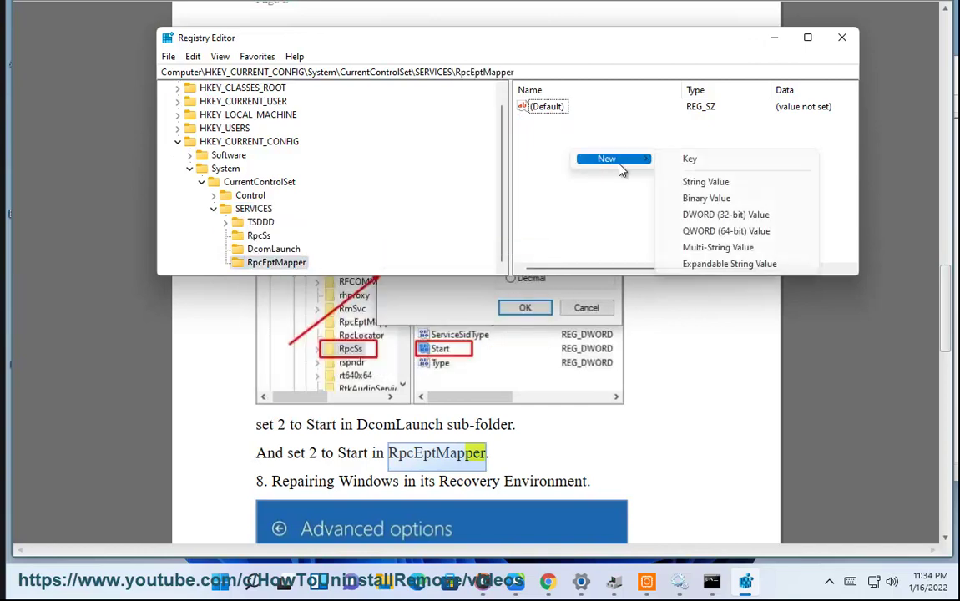
pyautogui.click(685, 215)
pyautogui.write('start')
pyautogui.press('Return')
pyautogui.press('Return')
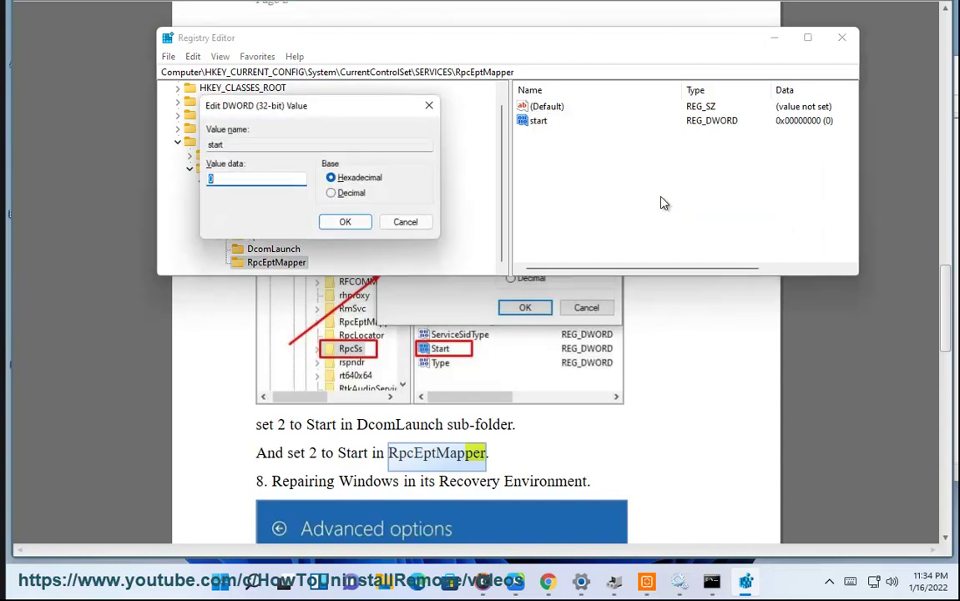
pyautogui.write('2')
pyautogui.press('Return')
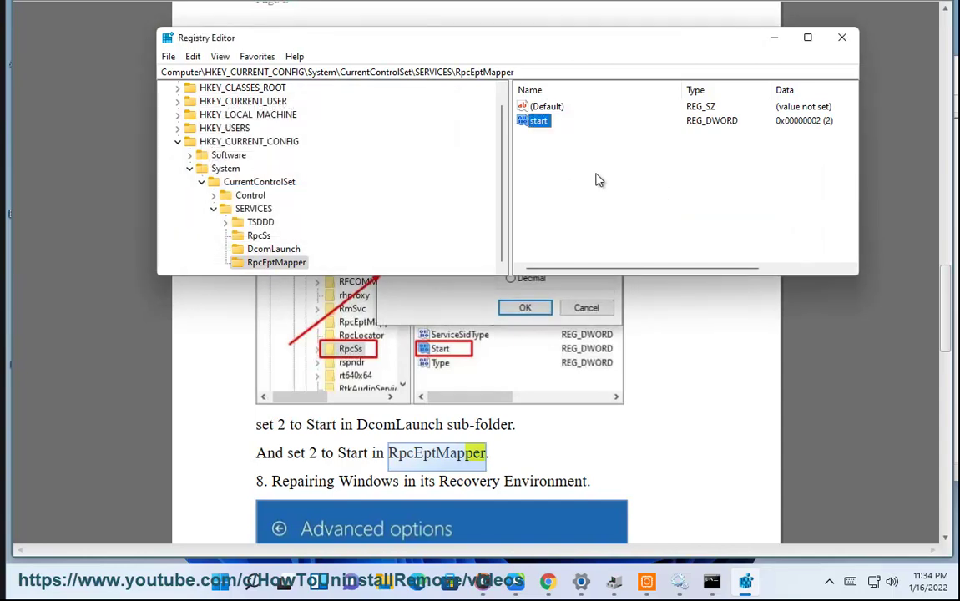
pyautogui.click(220, 582)
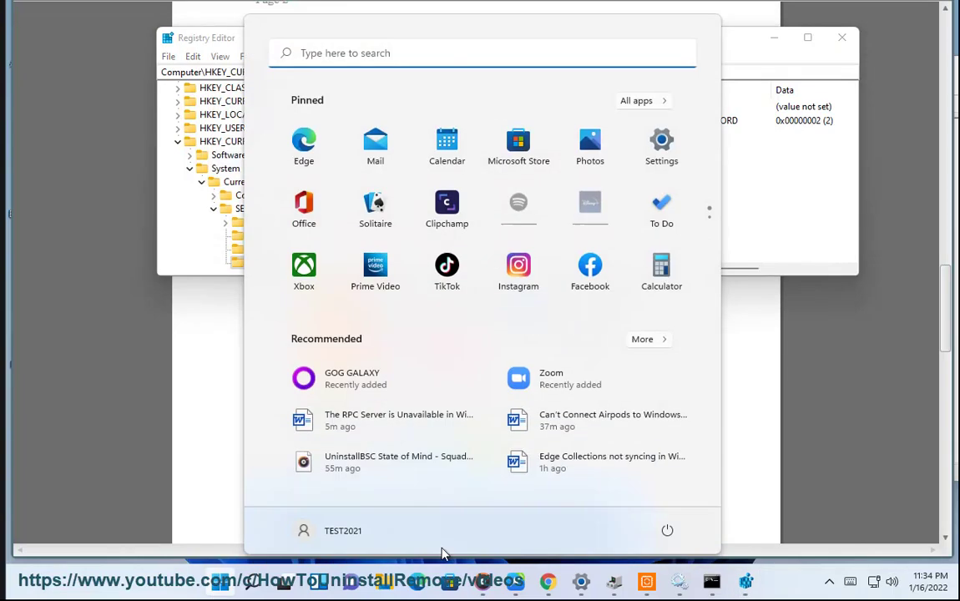
# Step: Dismiss the Start menu, delete the RpcEptMapper, DcomLaunch and RpcSs keys, and exit Registry Editor
pyautogui.click(667, 530)
pyautogui.press('Escape')
pyautogui.click(787, 218)
pyautogui.press('Delete')
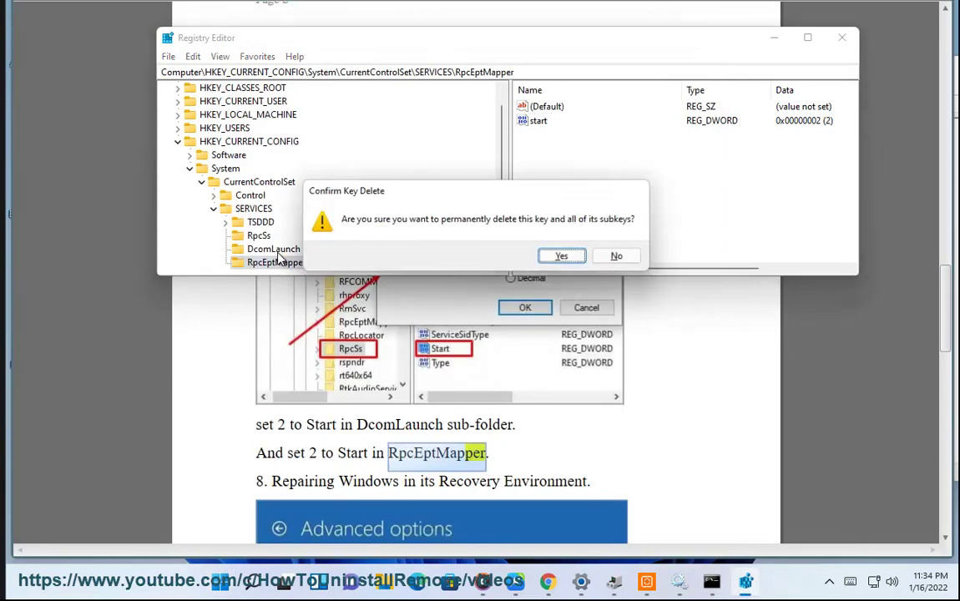
pyautogui.press('Return')
pyautogui.press('Delete')
pyautogui.press('Return')
pyautogui.press('Delete')
pyautogui.press('Return')
pyautogui.click(842, 37)
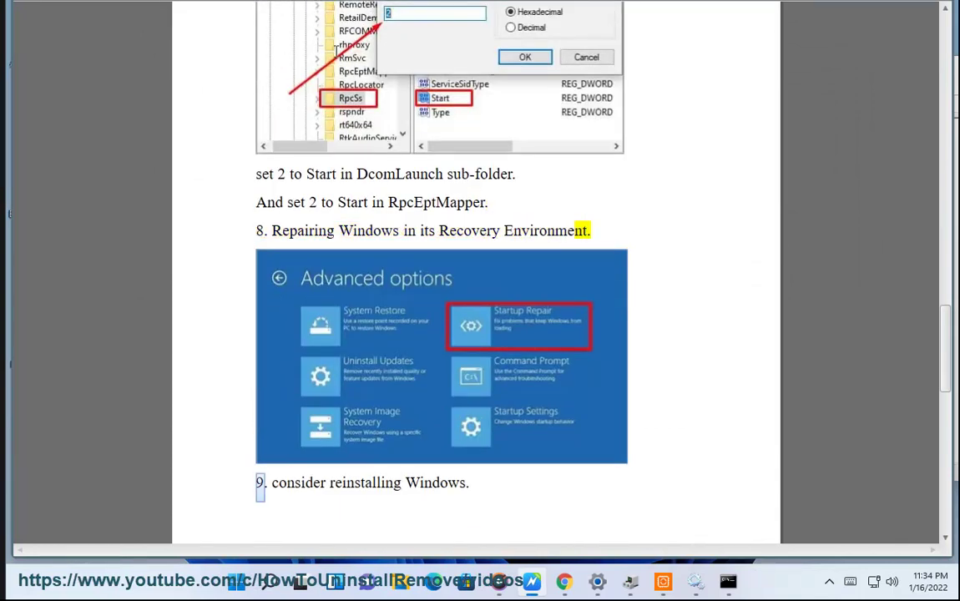
# Step: Use msconfig to enable Safe boot (Minimal) on the Boot tab and apply it
pyautogui.moveTo(267, 581)
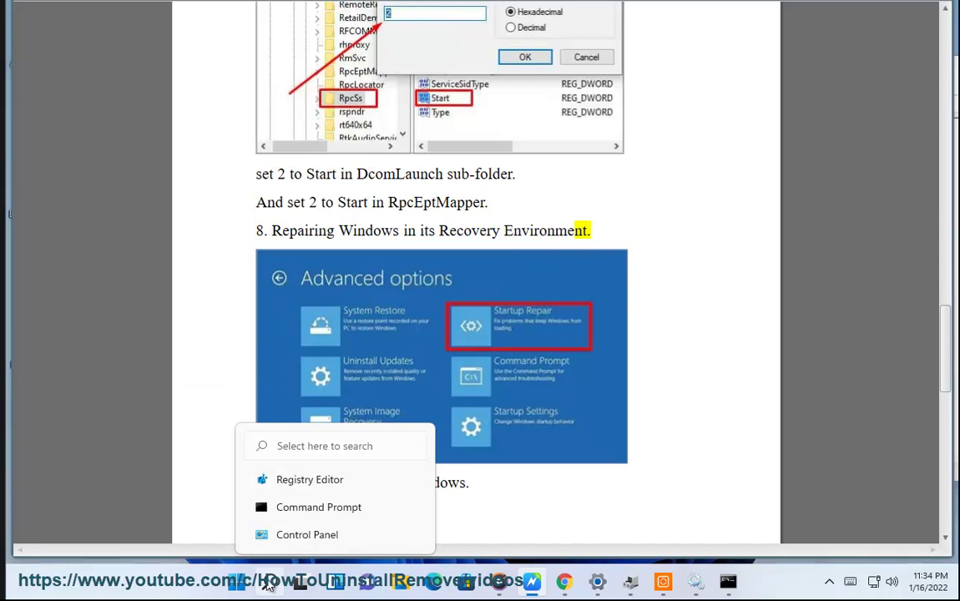
pyautogui.press('super+r')
pyautogui.click(132, 528)
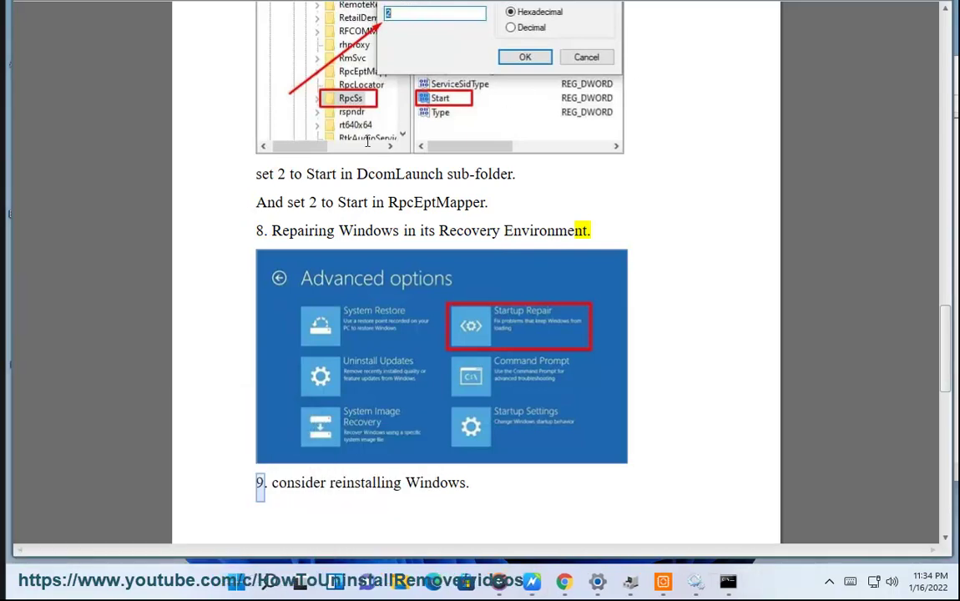
pyautogui.click(332, 145)
pyautogui.click(324, 287)
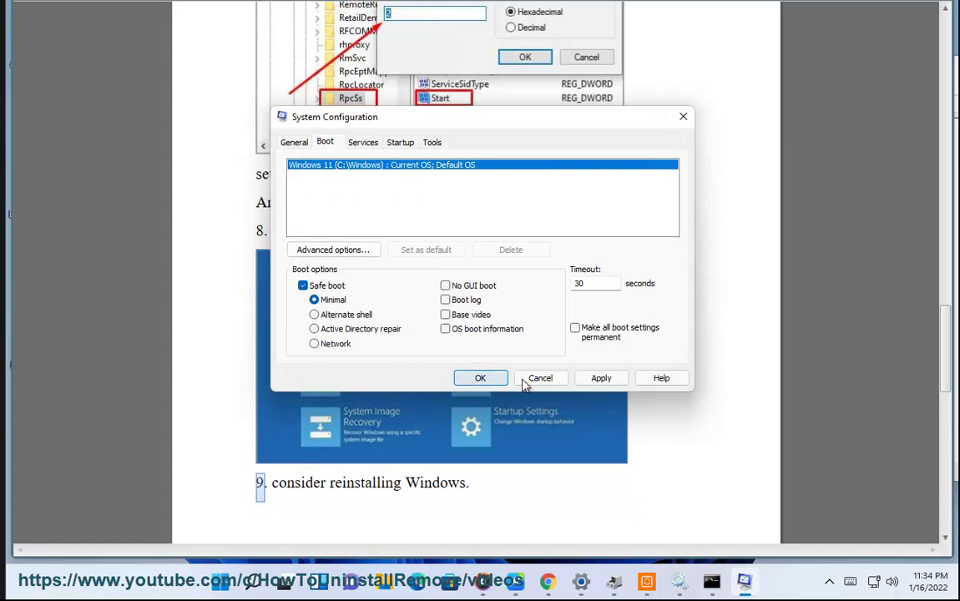
pyautogui.click(475, 381)
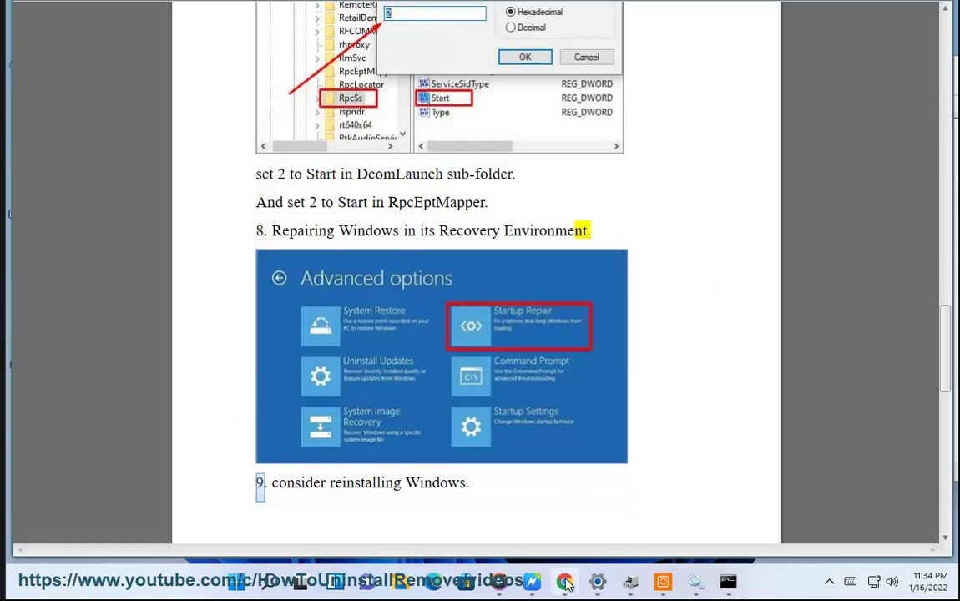
pyautogui.click(564, 582)
# Step: Google 'windows safe mode' and review Microsoft's 'Start your PC in safe mode in Windows' result
pyautogui.click(324, 79)
pyautogui.write('w')
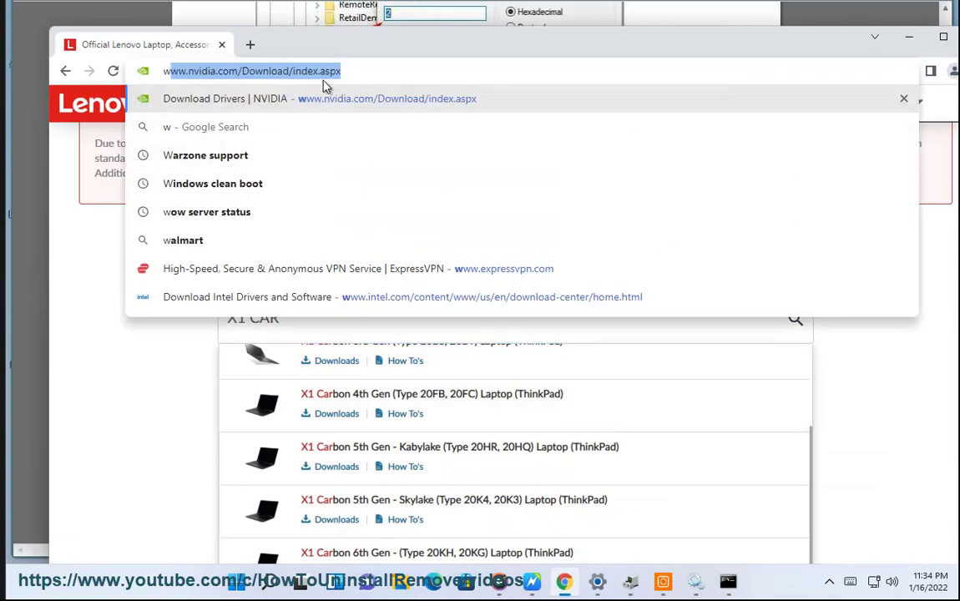
pyautogui.write('indows sa')
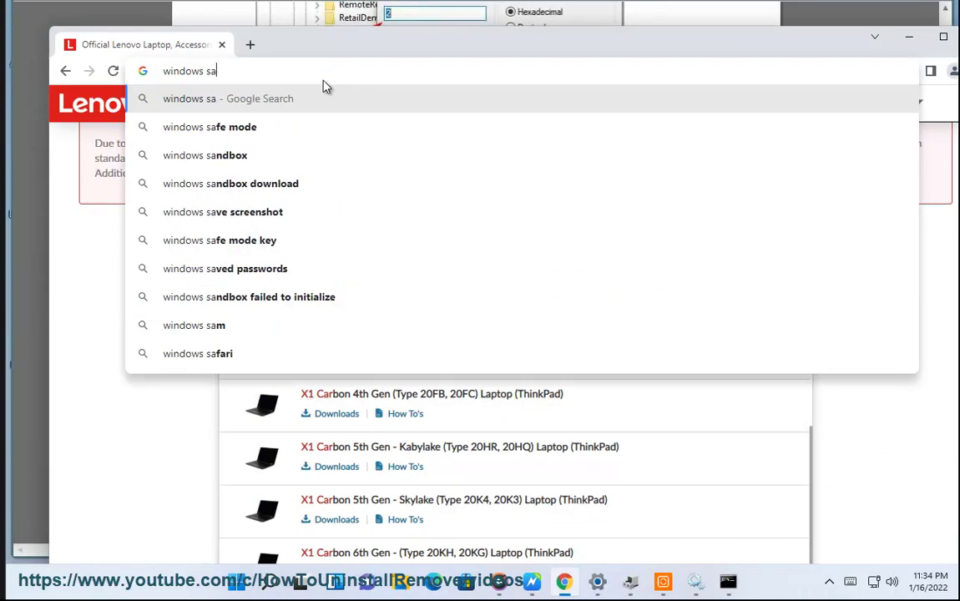
pyautogui.press('Down')
pyautogui.press('Return')
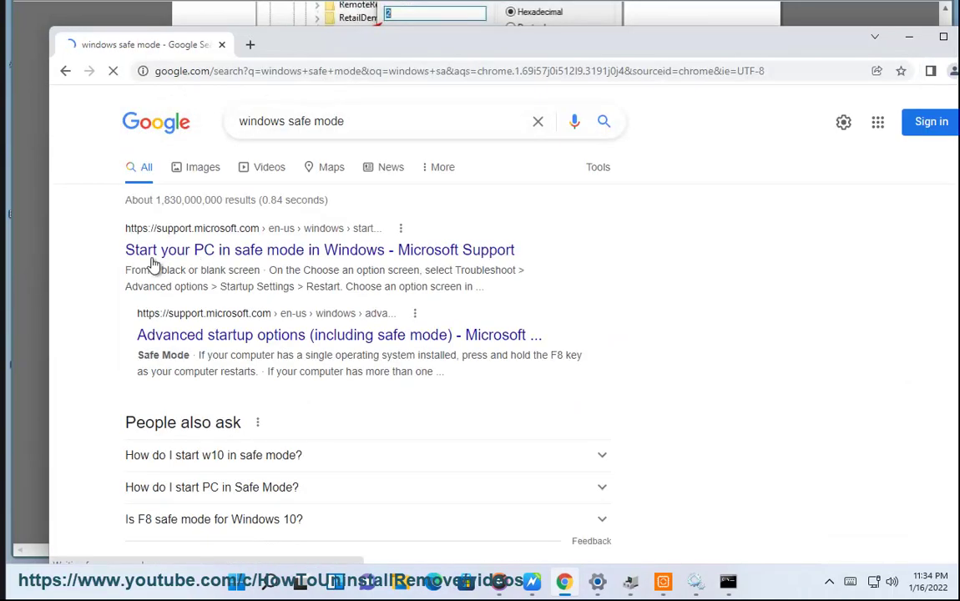
pyautogui.moveTo(113, 253); pyautogui.dragTo(566, 260)
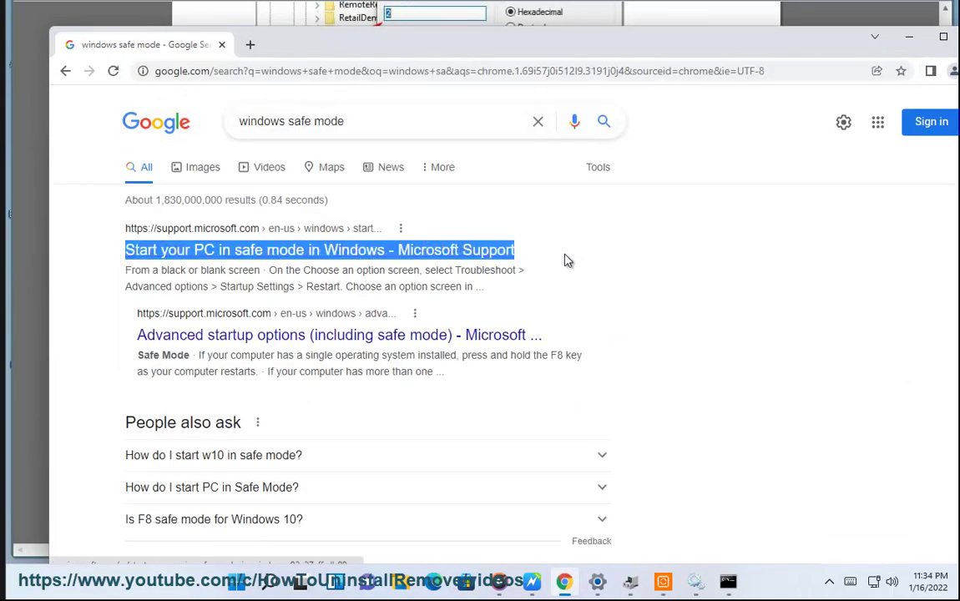
pyautogui.click(912, 40)
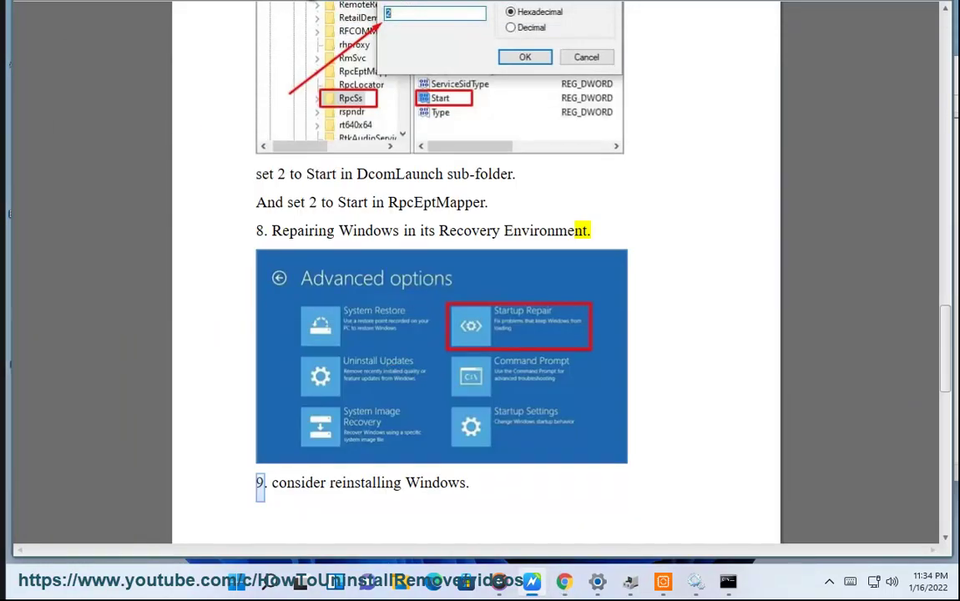
# Step: Run setup.exe from DVD Drive (D:), approve the UAC prompt, and choose 'Not right now' for updates
pyautogui.scroll(-2, 861, 156)
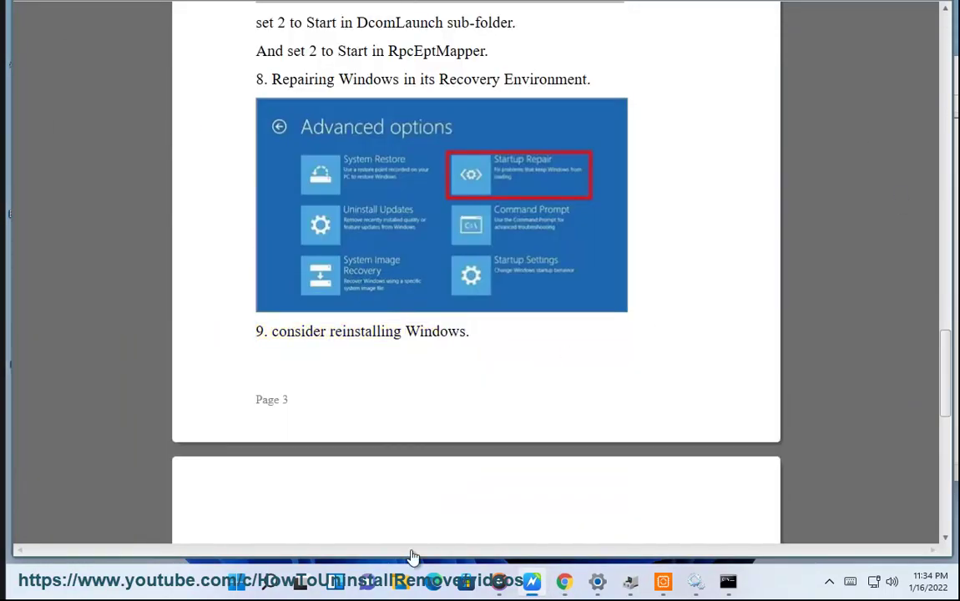
pyautogui.press('super+e')
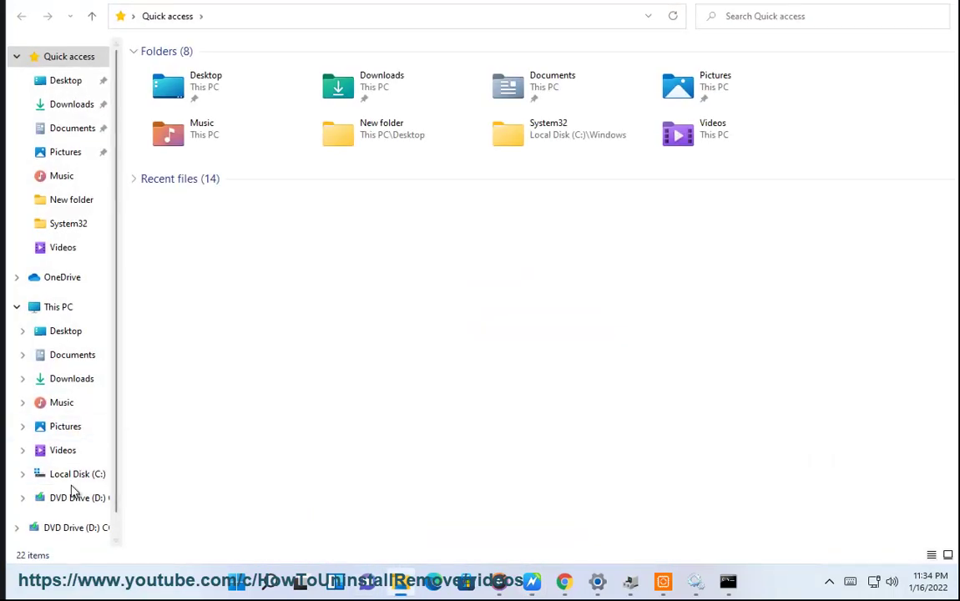
pyautogui.click(75, 498)
pyautogui.doubleClick(175, 254)
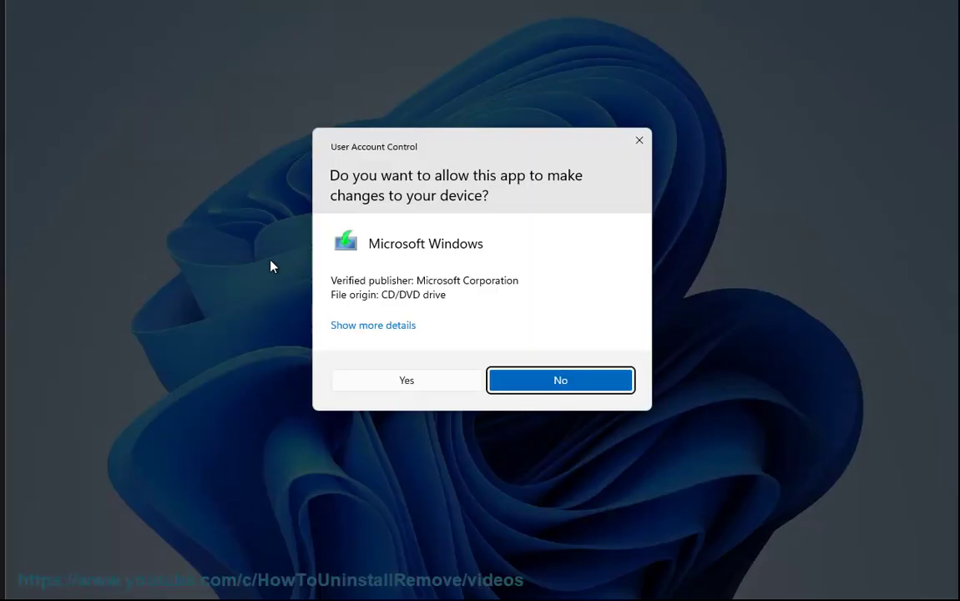
pyautogui.click(403, 385)
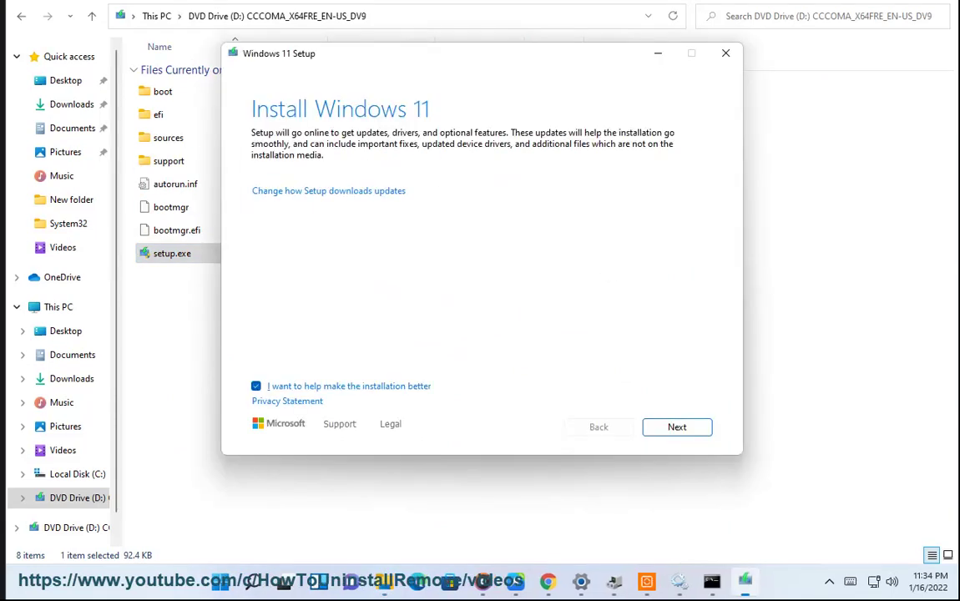
pyautogui.click(317, 191)
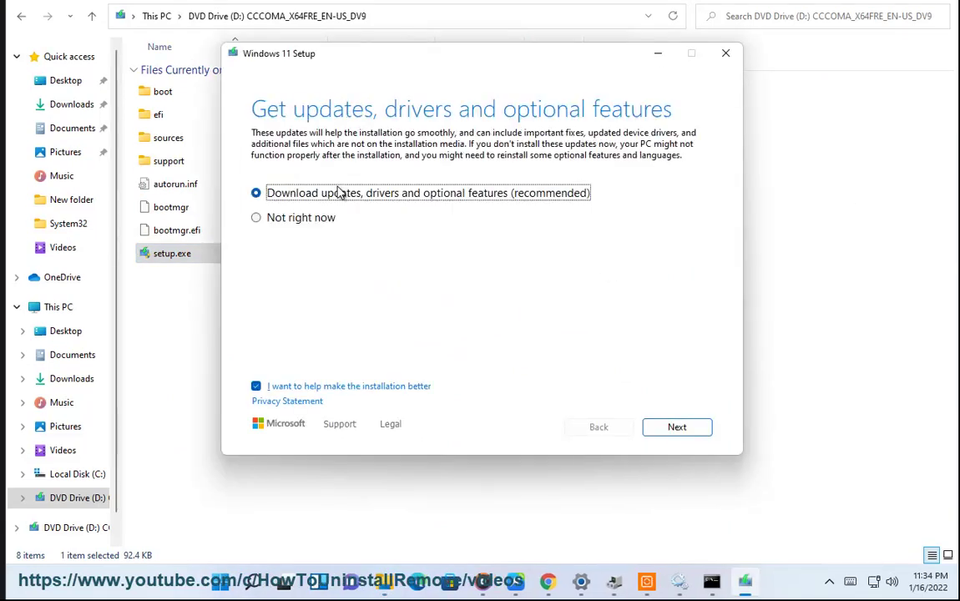
pyautogui.click(300, 217)
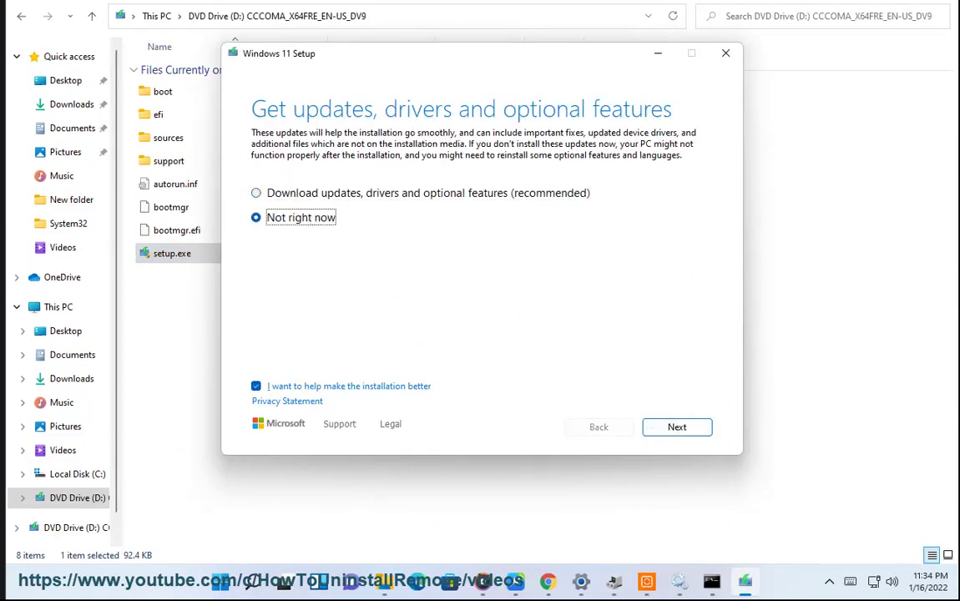